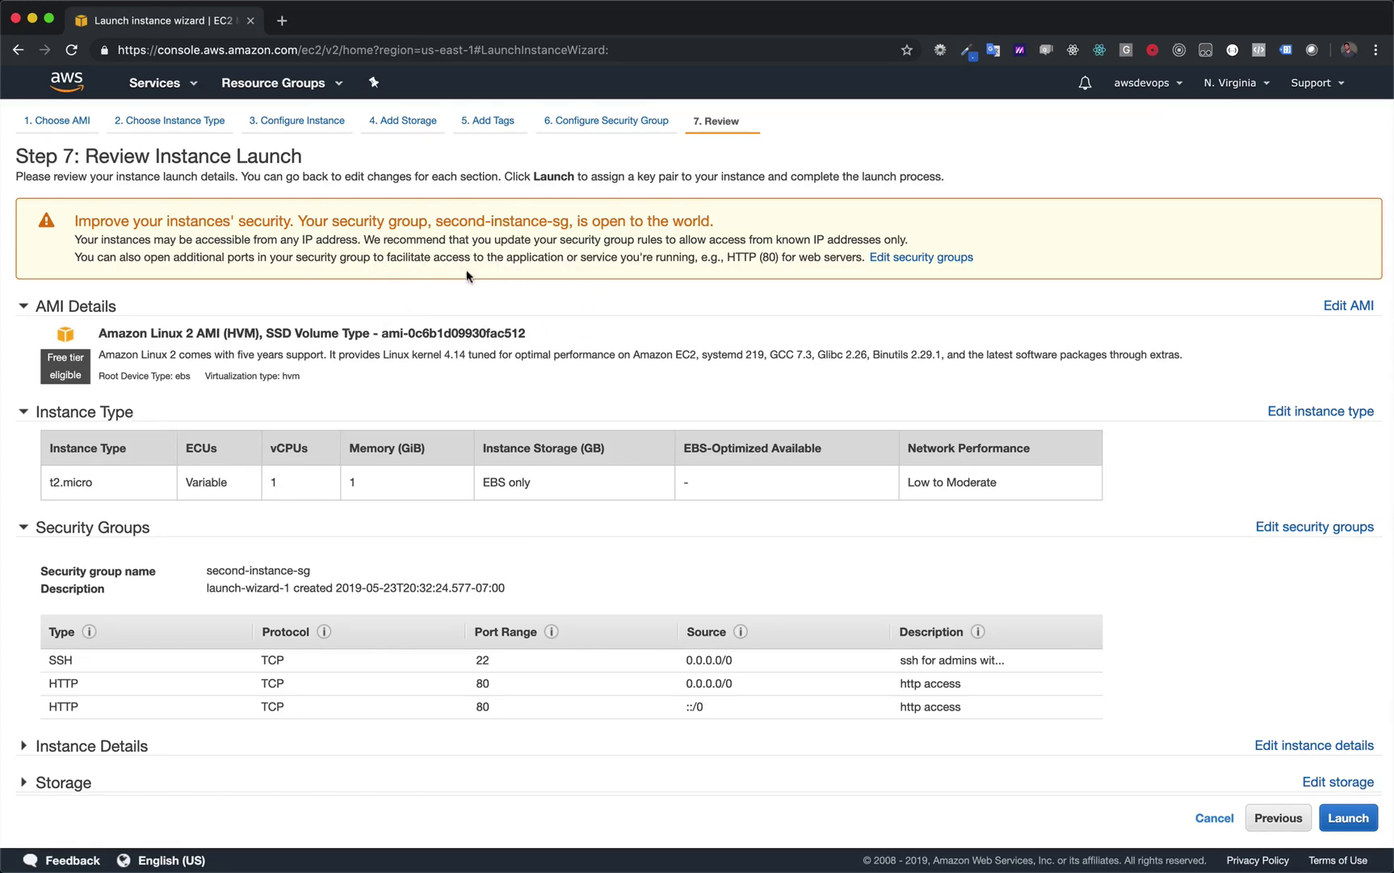
# Review the launch configuration, expanding the instance details, storage and tags sections.
pyautogui.scroll(-1, 468, 293)
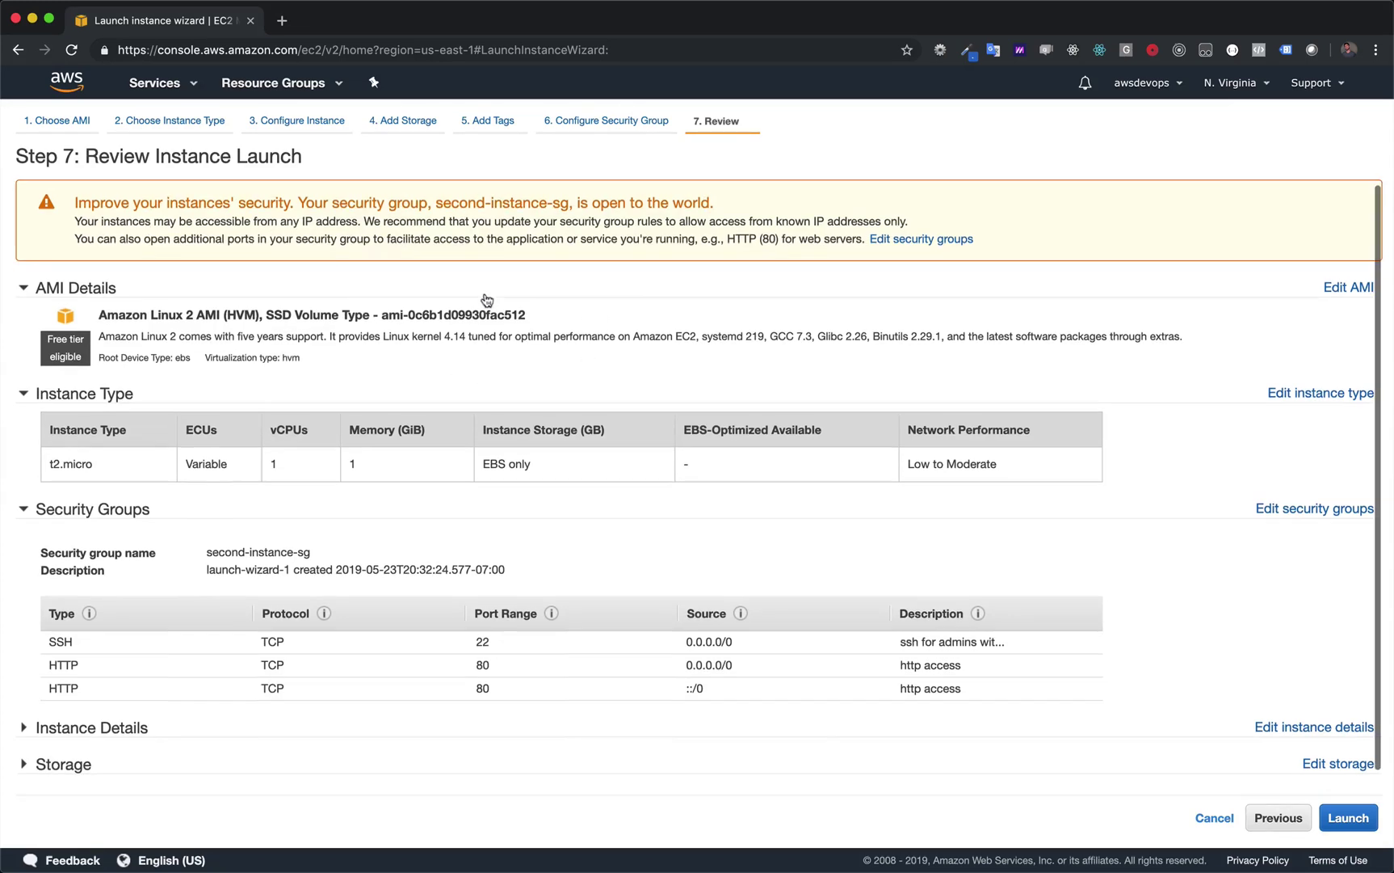
pyautogui.scroll(-1, 402, 424)
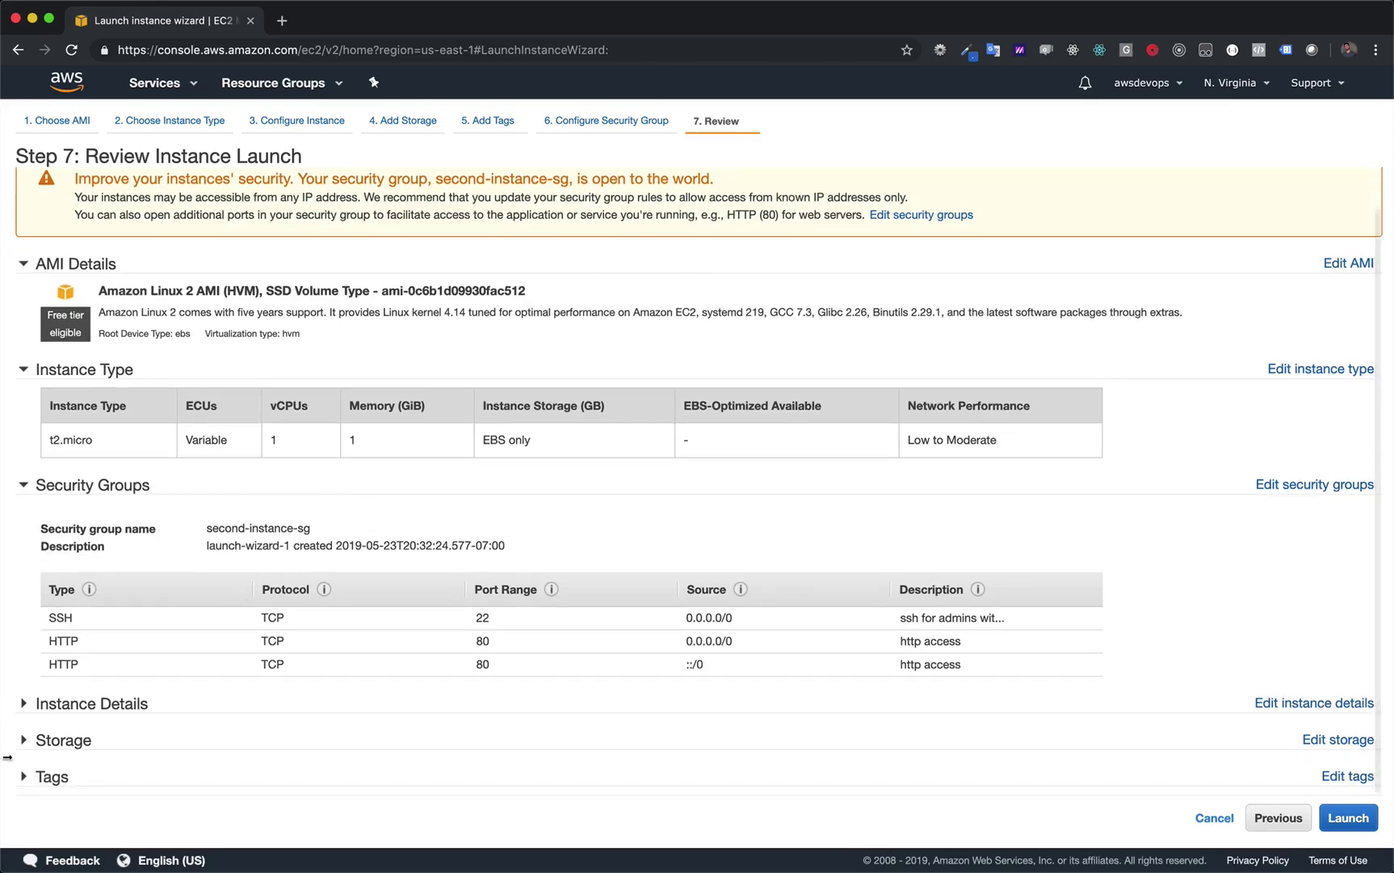
pyautogui.click(119, 707)
pyautogui.scroll(-2, 313, 707)
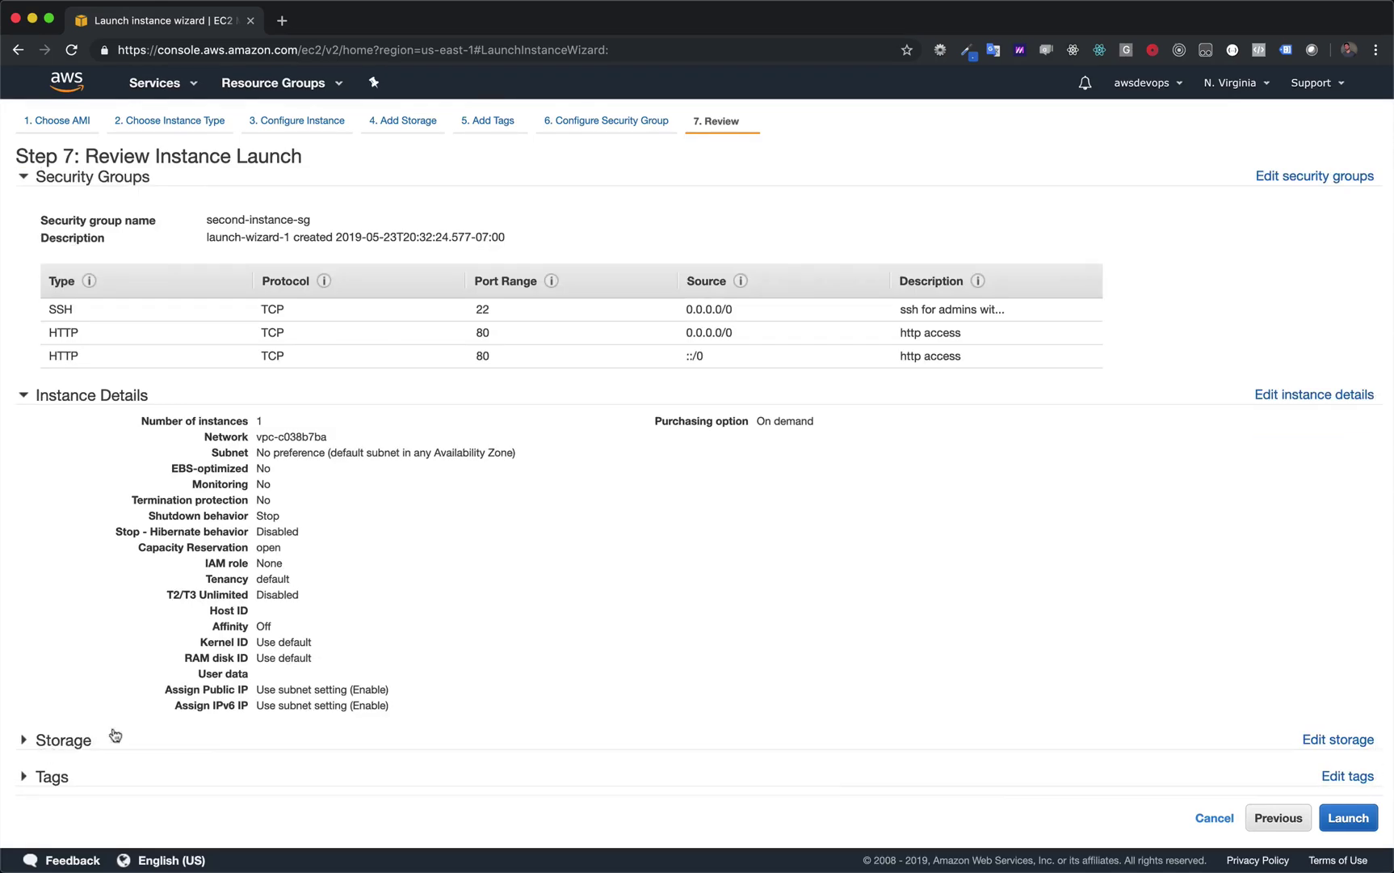
pyautogui.click(111, 734)
pyautogui.click(80, 784)
pyautogui.scroll(-2, 554, 580)
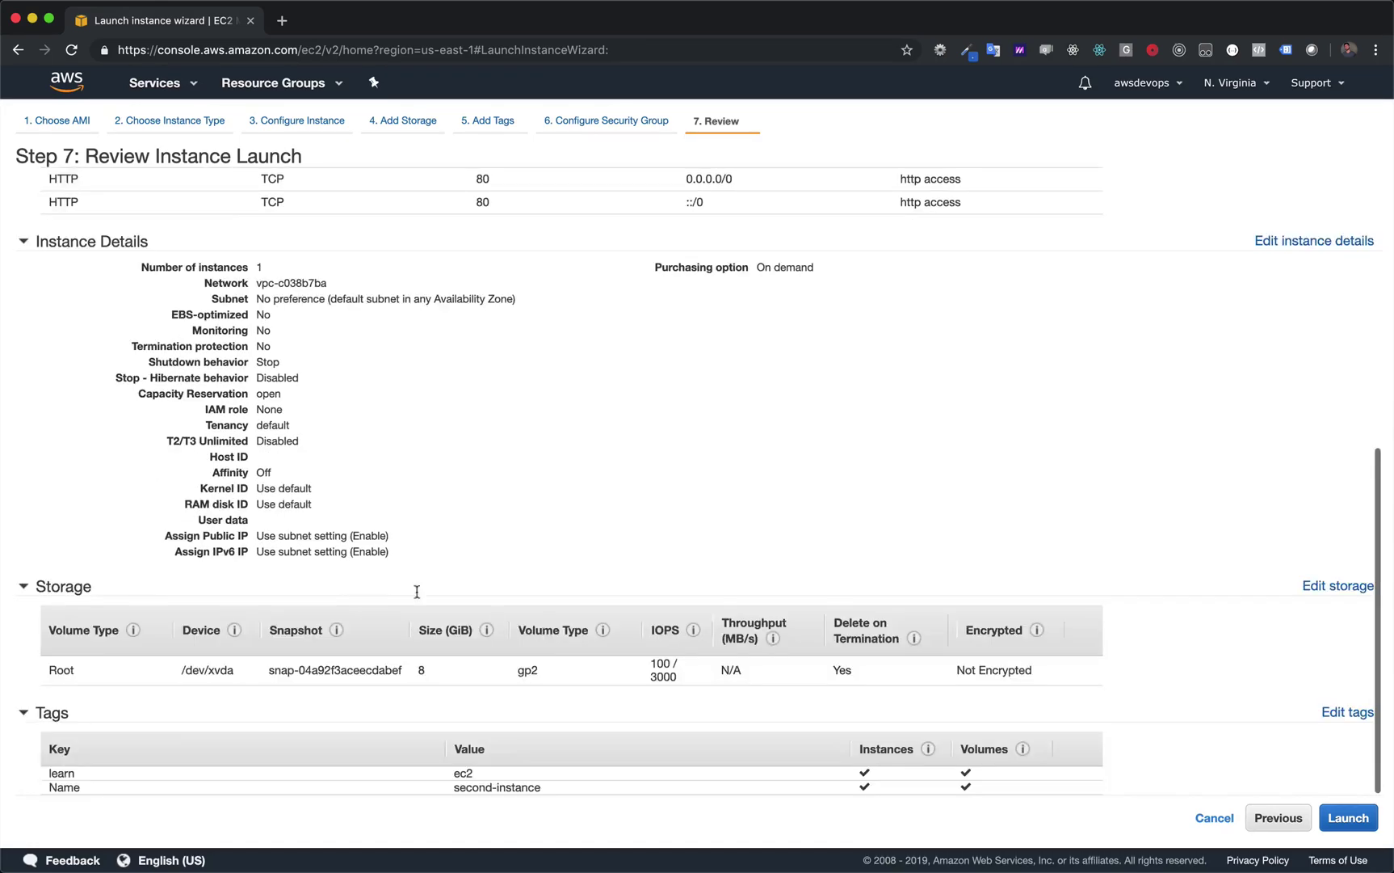
pyautogui.scroll(8, 795, 472)
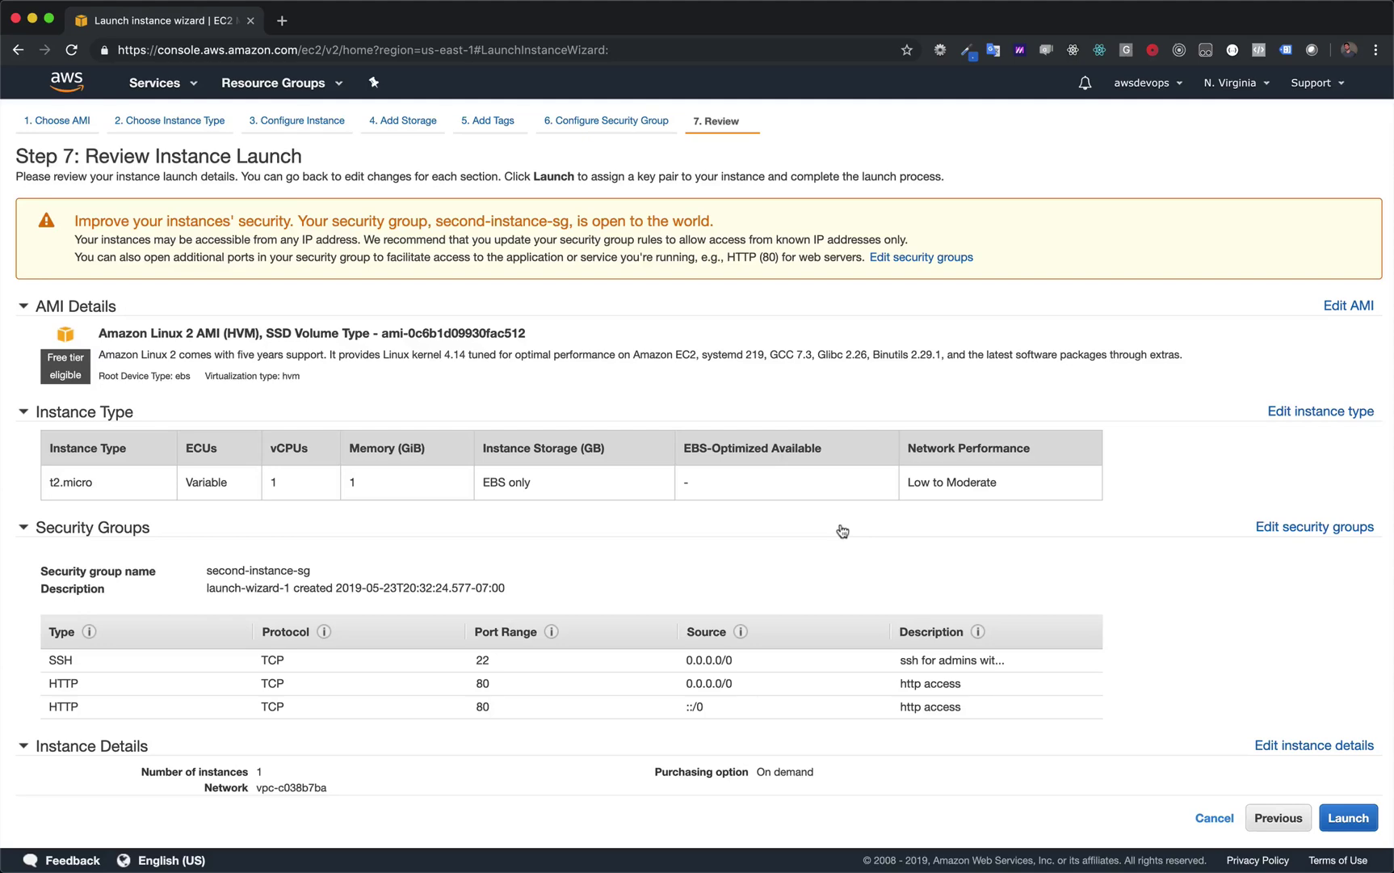
pyautogui.scroll(-10, 896, 538)
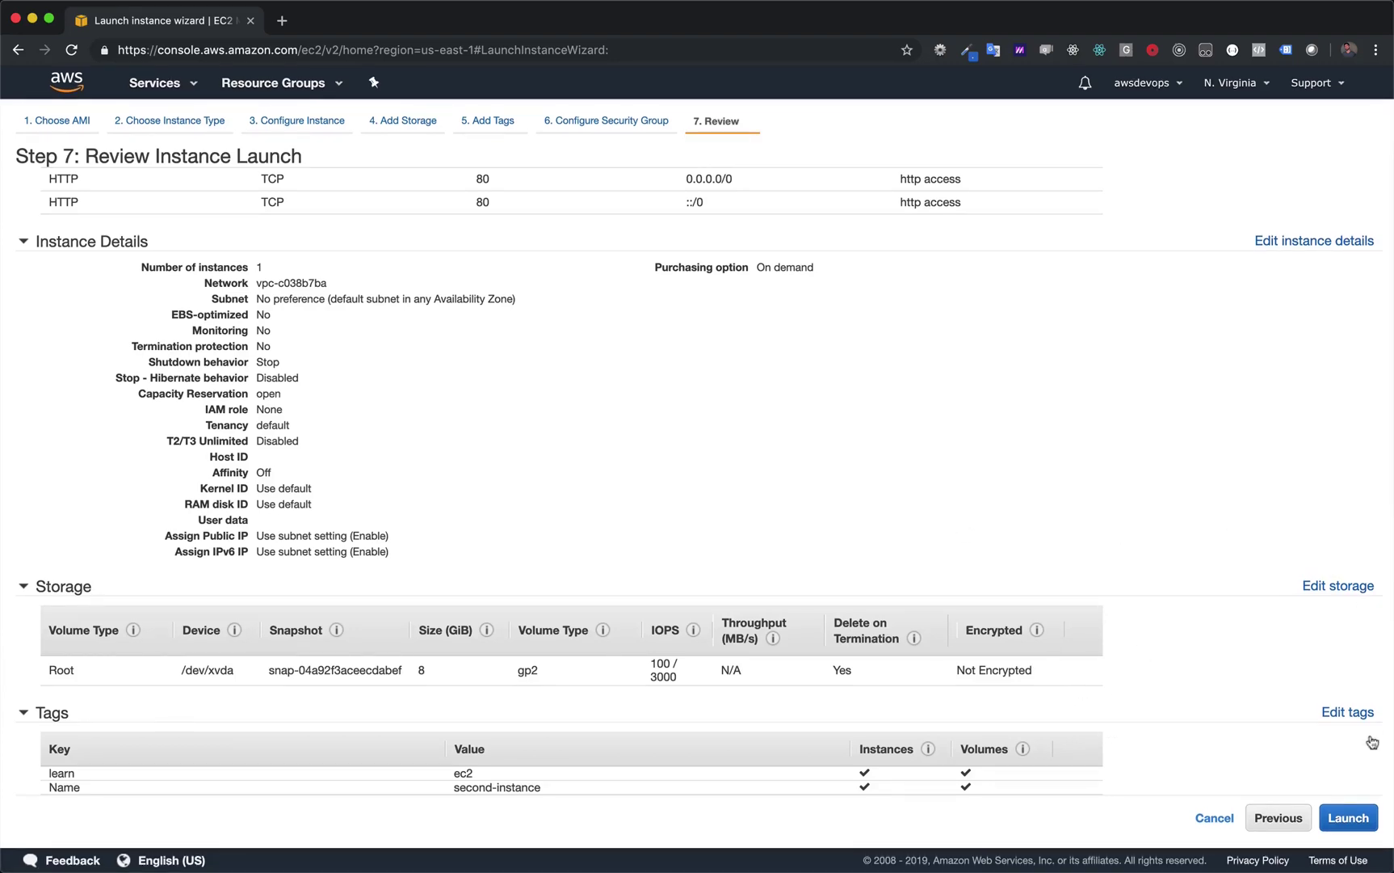
# Proceed to launch and choose to create a new key pair named ec2-us-east-1-2.
pyautogui.click(1348, 817)
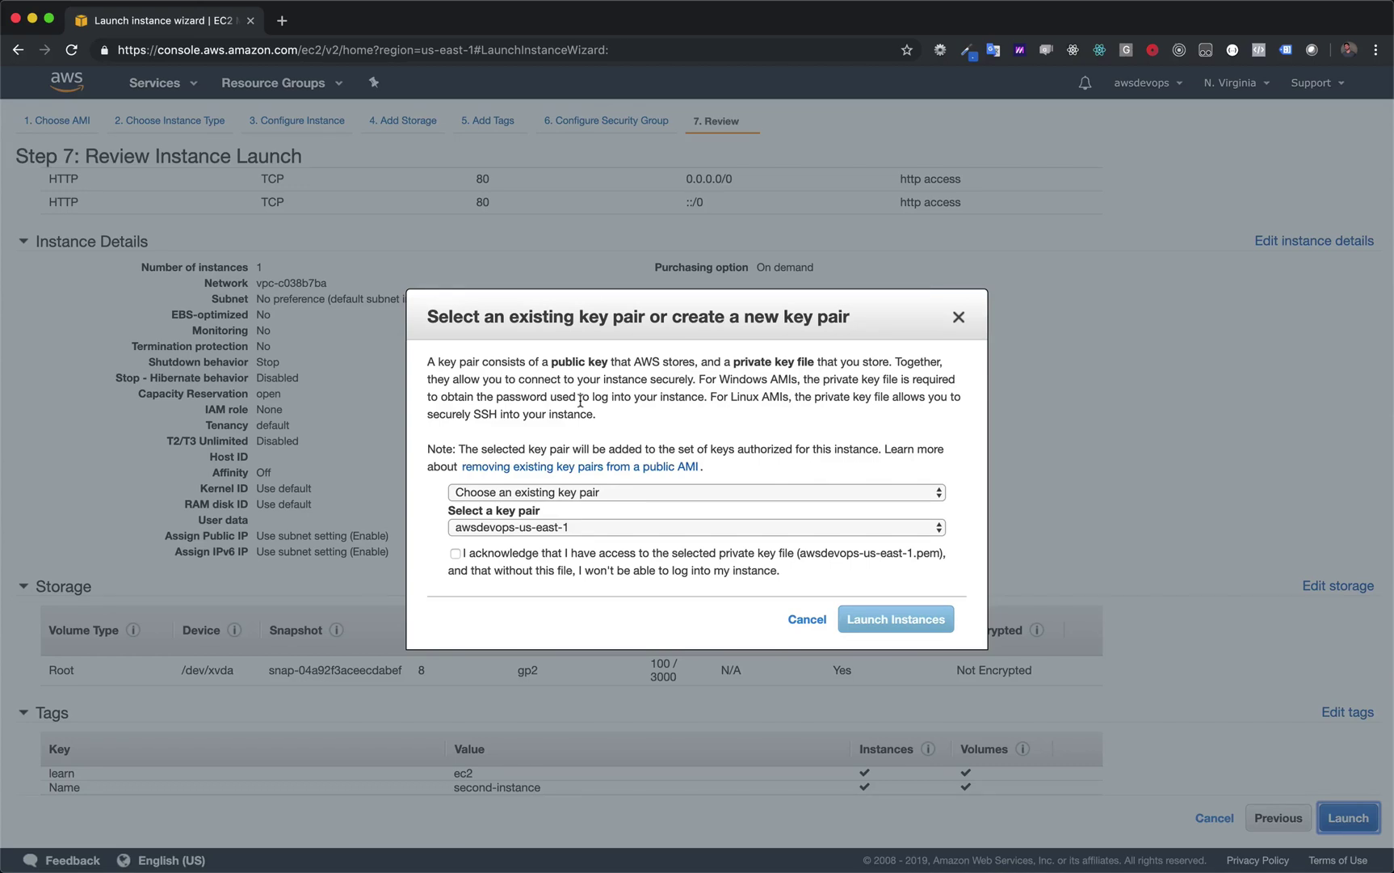
pyautogui.click(687, 493)
pyautogui.click(570, 509)
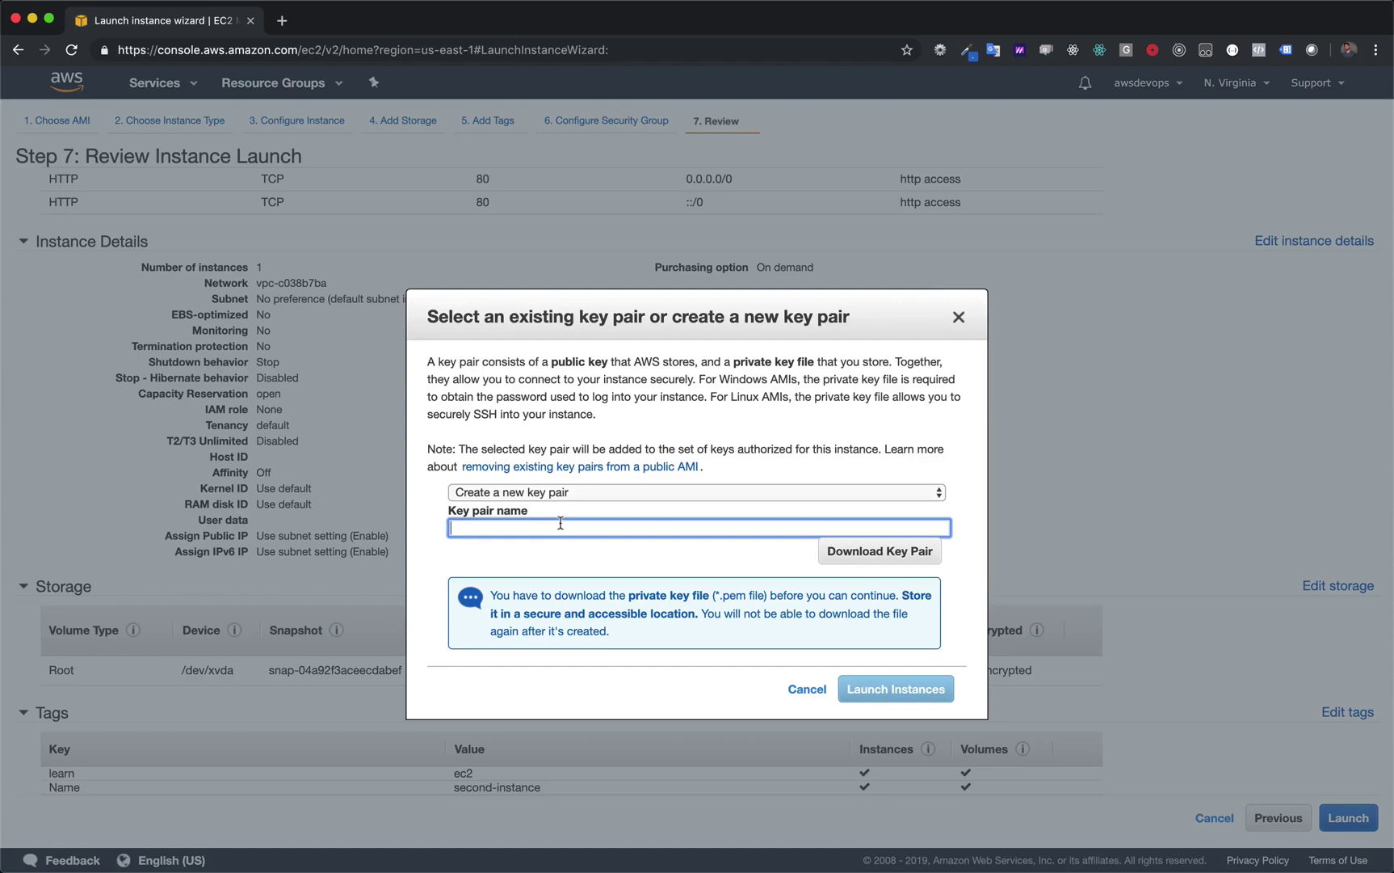
pyautogui.write('ec2-us-east-1-2')
pyautogui.click(530, 576)
pyautogui.click(566, 528)
pyautogui.click(503, 549)
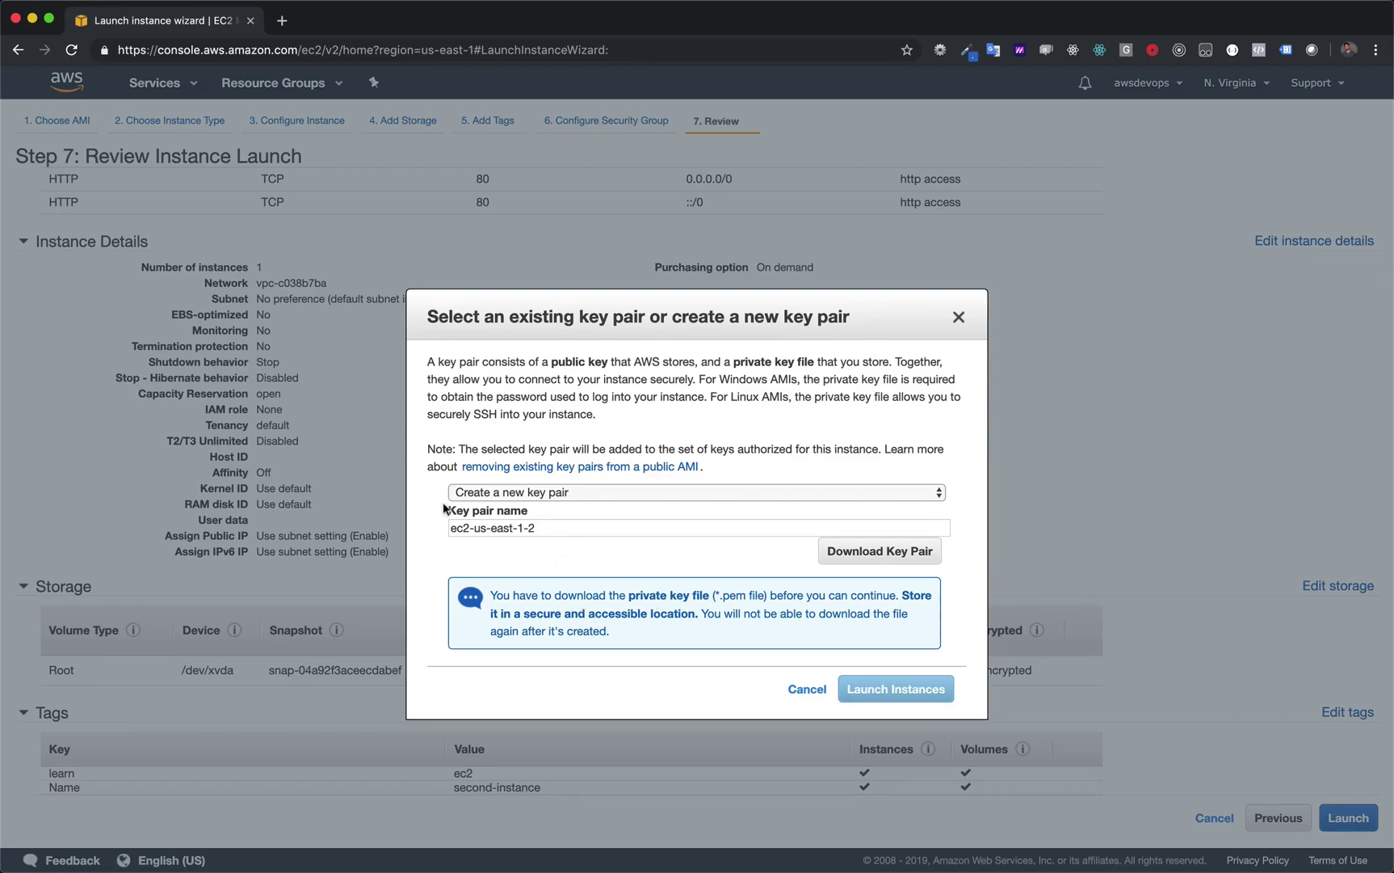
# Try the existing key pair ec2-us-east-1 and the option without a key pair, returning to creating a new key pair.
pyautogui.click(497, 497)
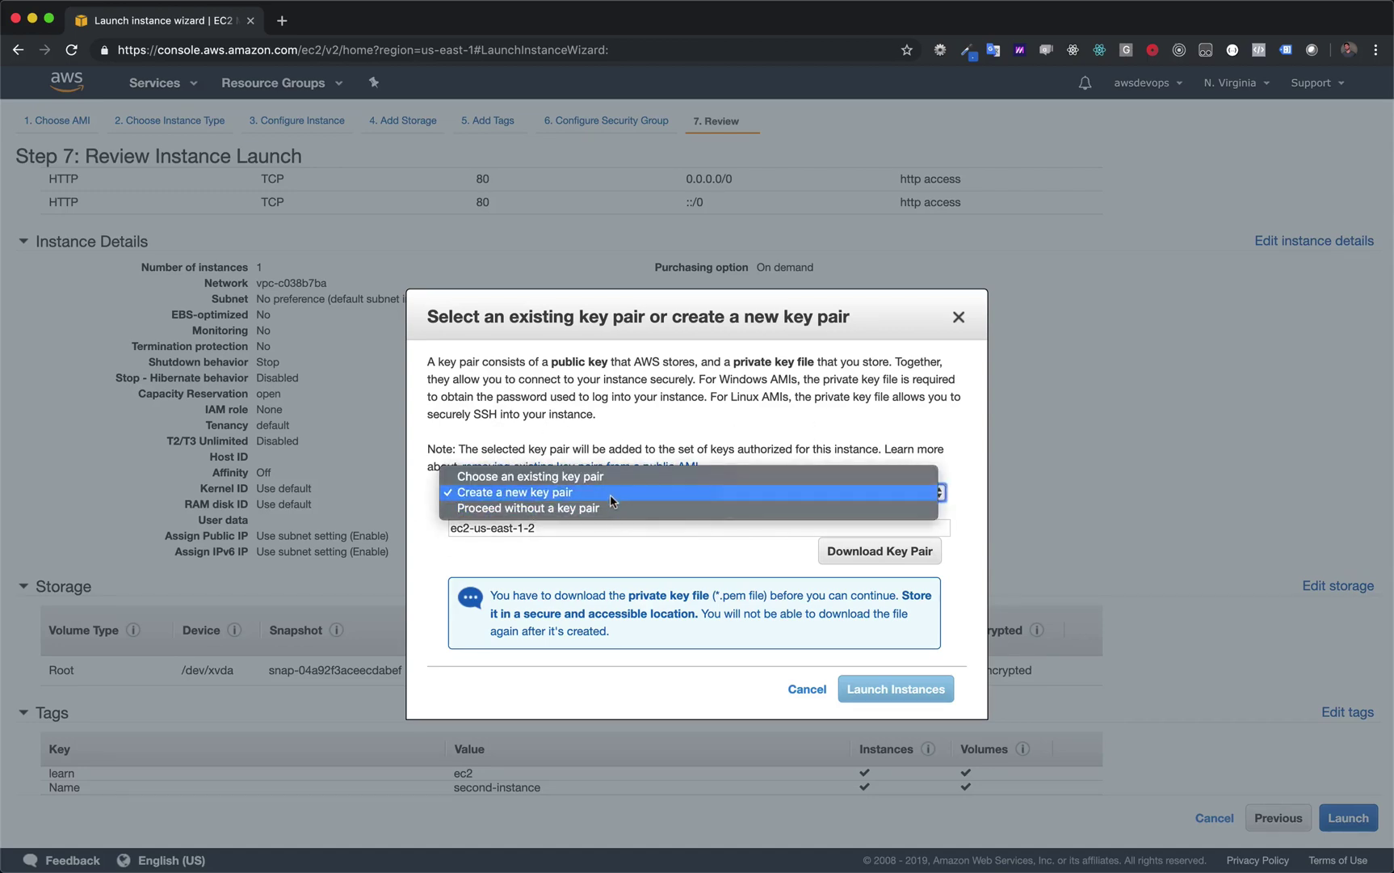
pyautogui.click(607, 476)
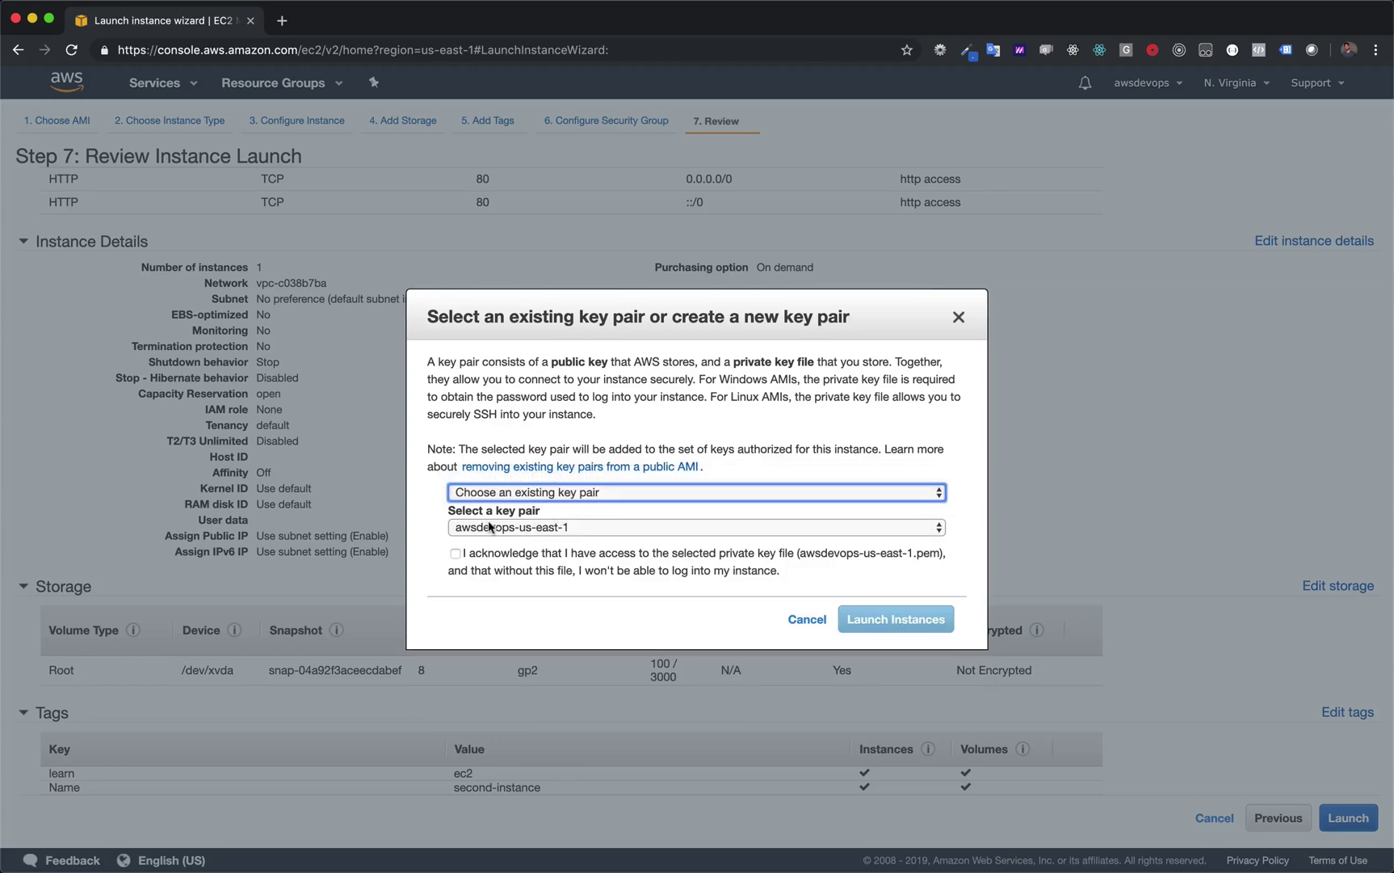
pyautogui.click(582, 527)
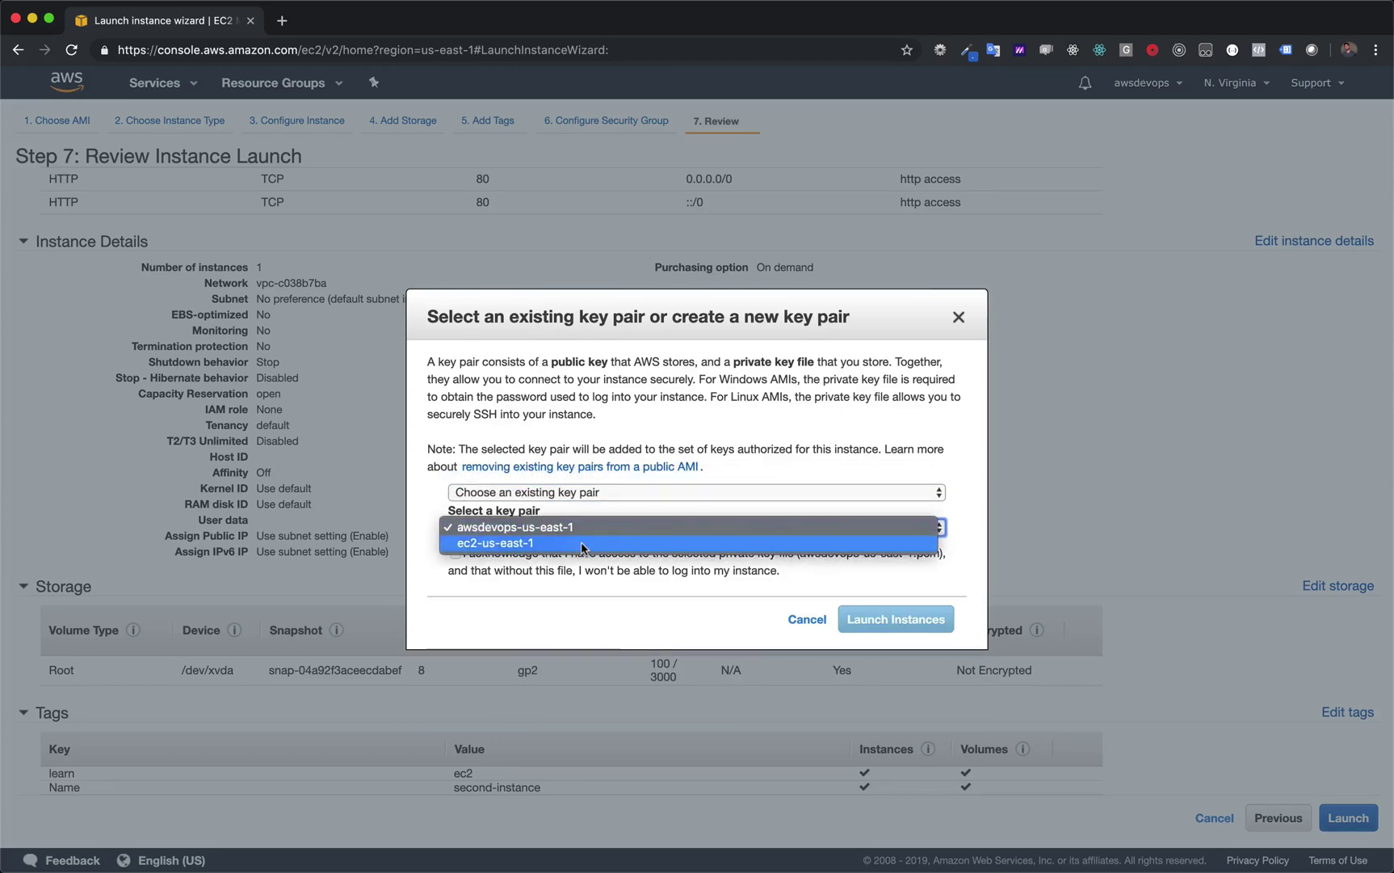
pyautogui.click(581, 541)
pyautogui.click(611, 496)
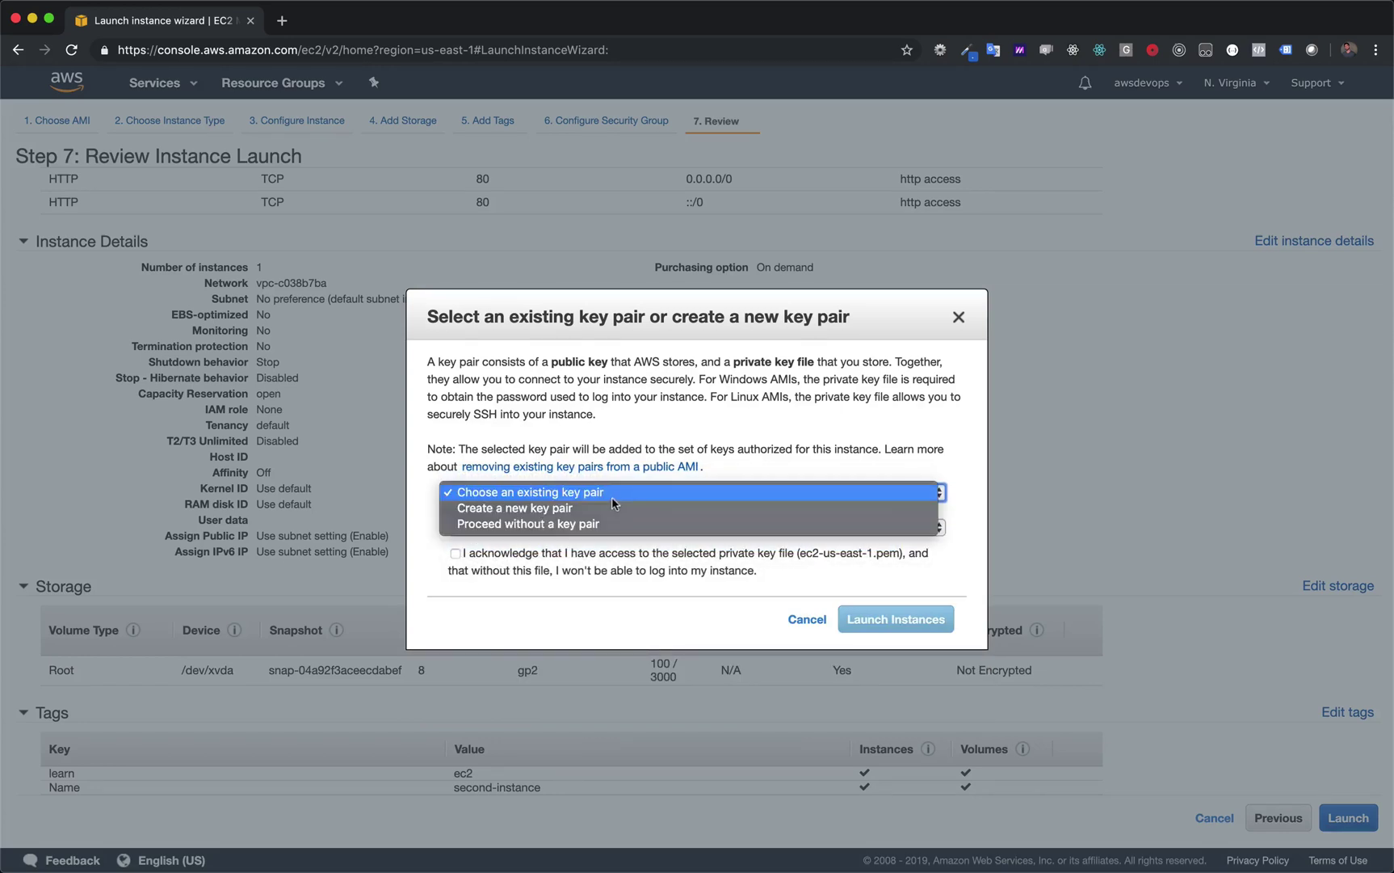
pyautogui.click(614, 507)
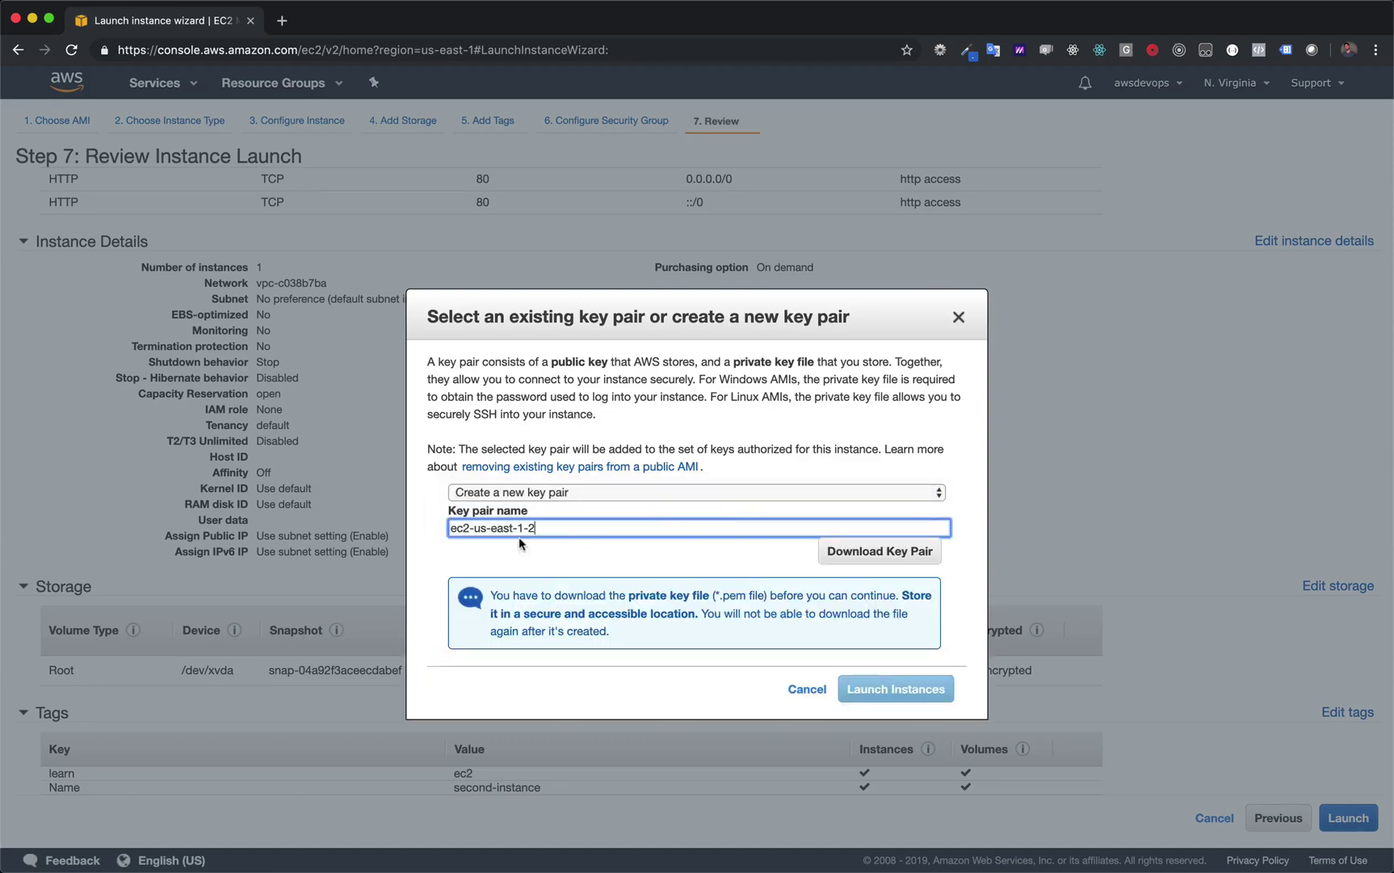
pyautogui.click(569, 492)
pyautogui.click(568, 507)
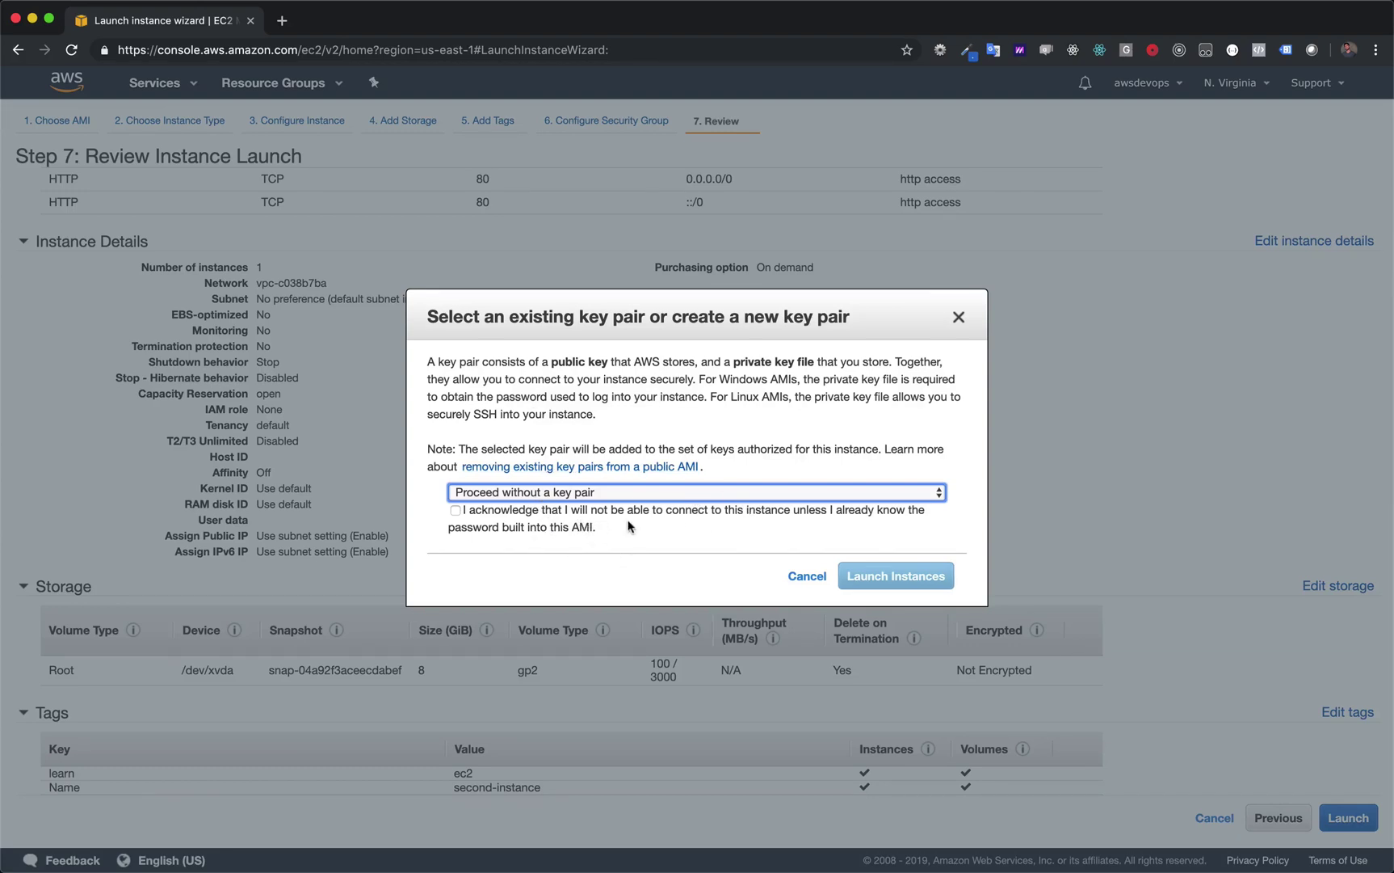
pyautogui.click(663, 493)
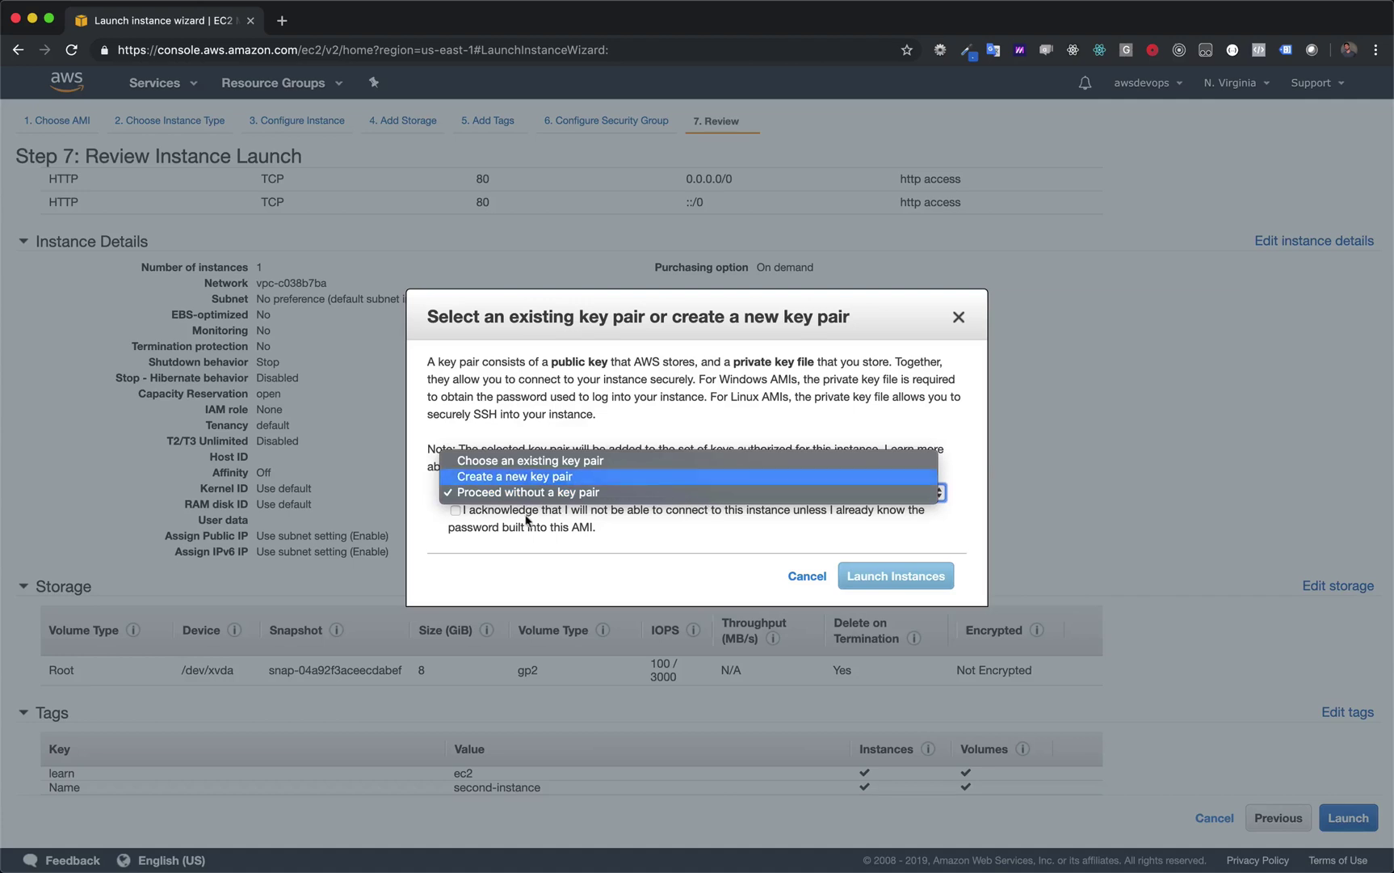
pyautogui.click(651, 477)
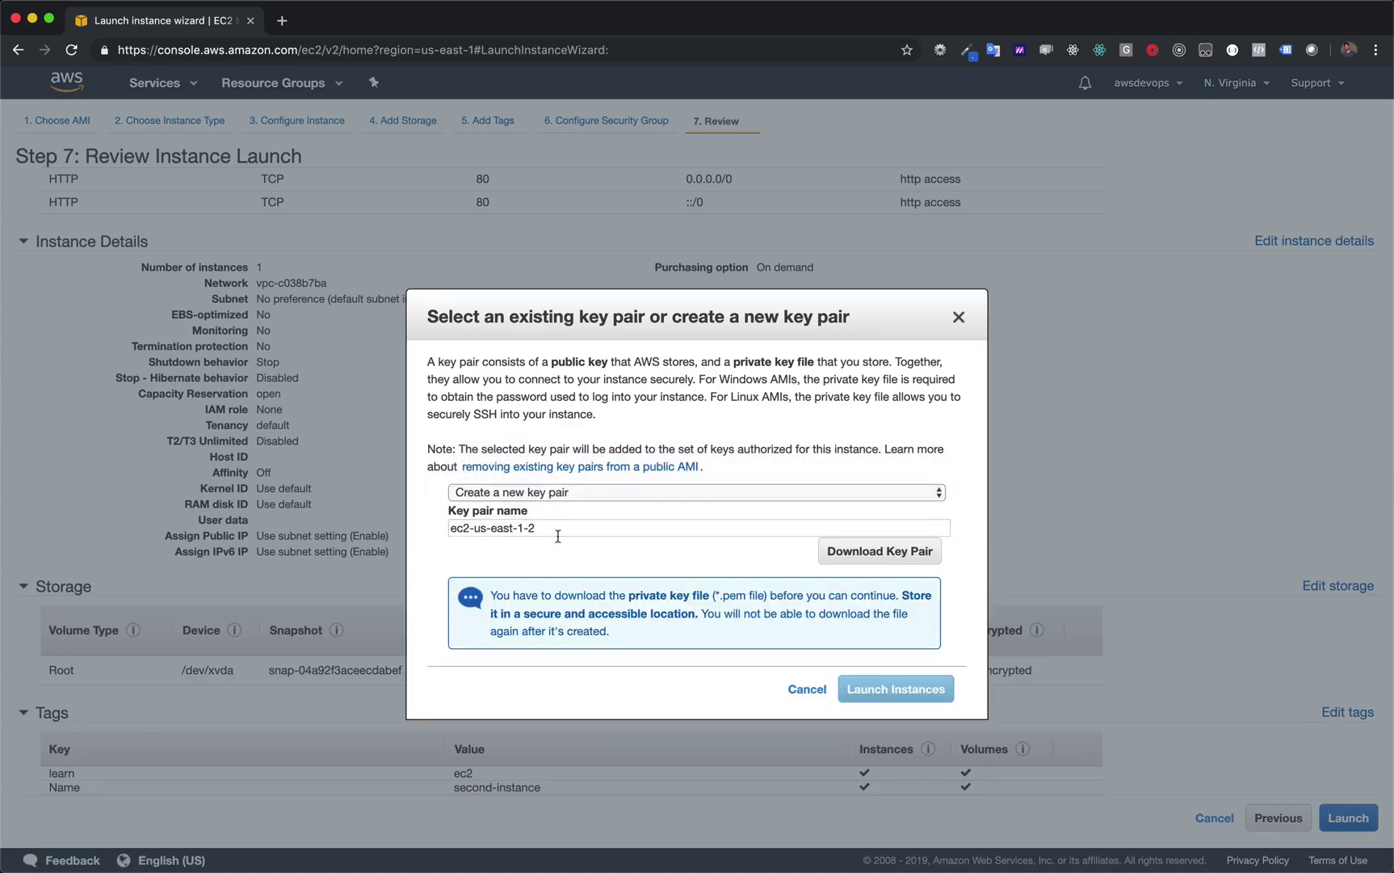
# Download the new ec2-us-east-1-2 key pair and launch the instance, ending on the instances list.
pyautogui.moveTo(526, 529); pyautogui.dragTo(424, 535)
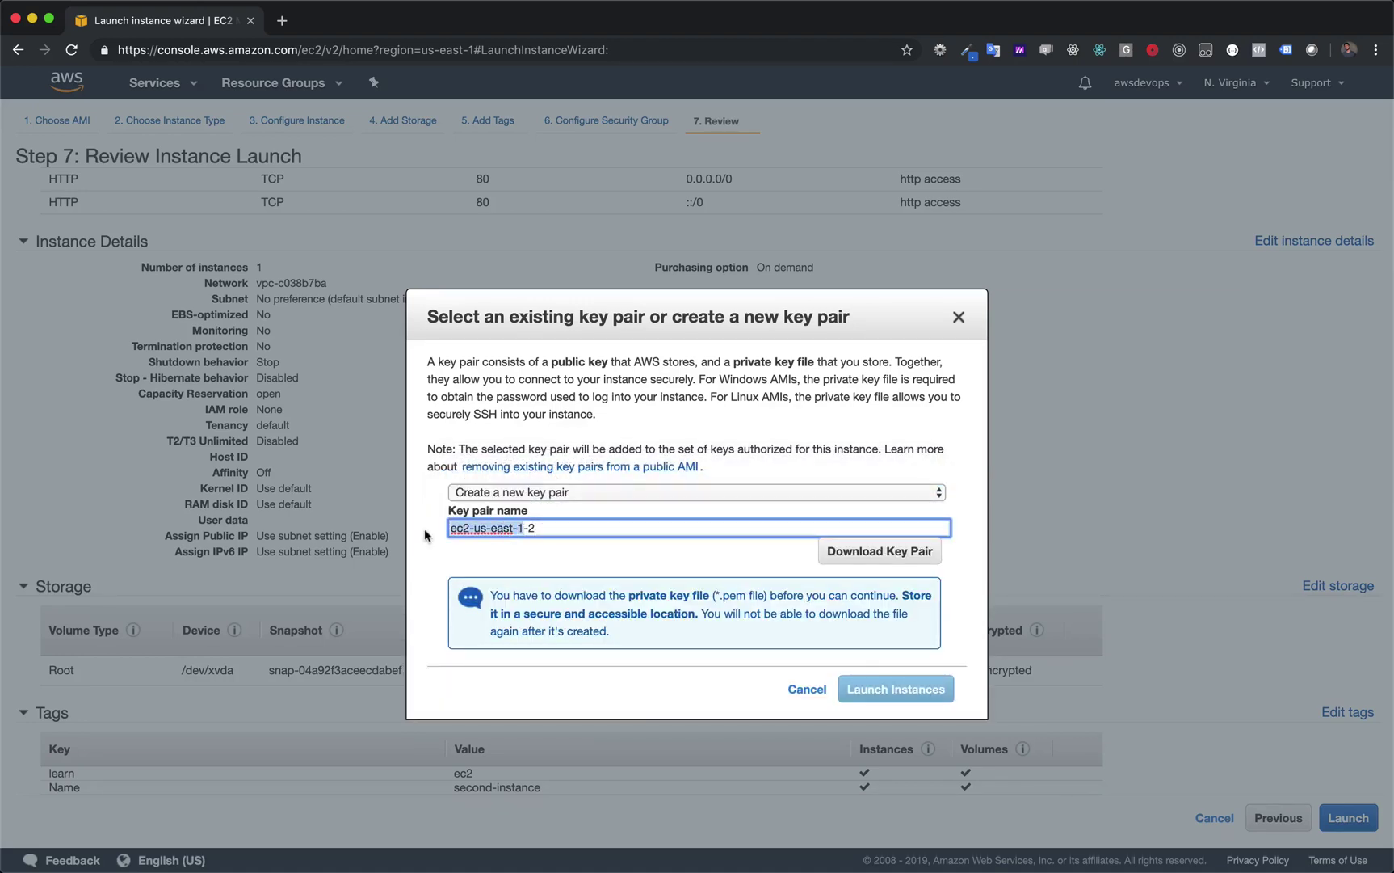
pyautogui.click(527, 532)
pyautogui.click(874, 556)
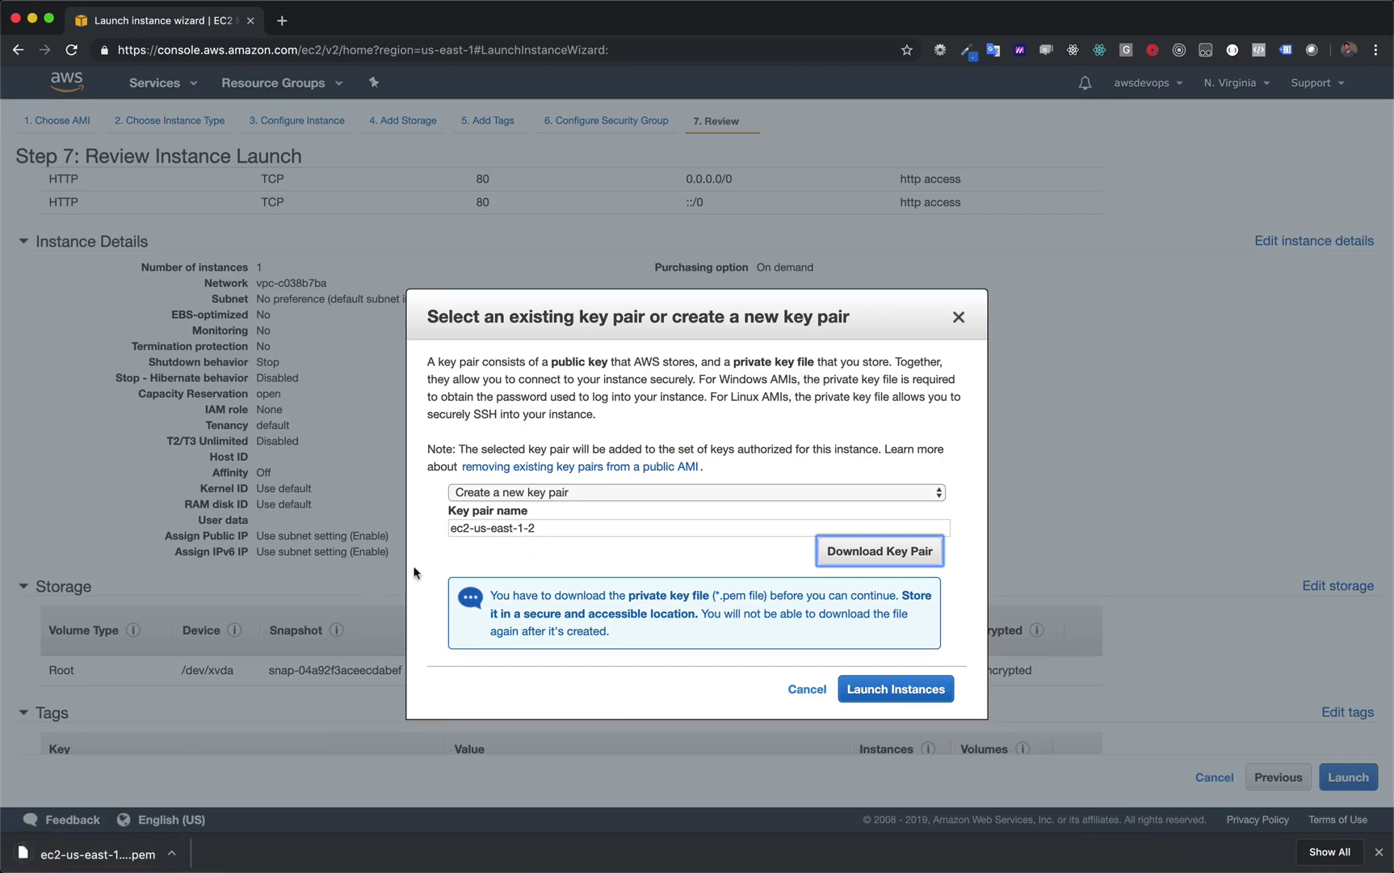
pyautogui.click(889, 693)
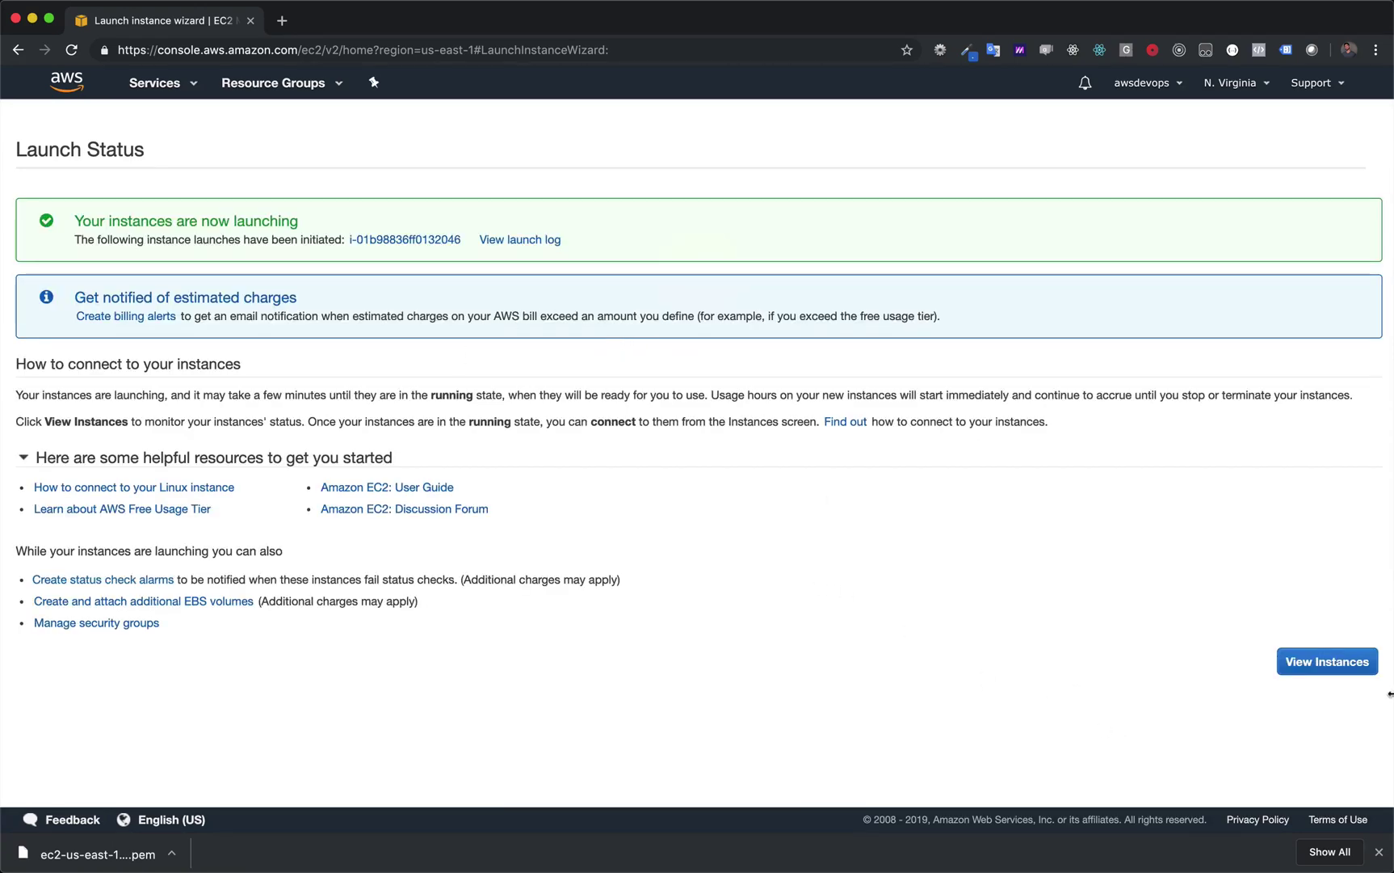
pyautogui.click(1328, 661)
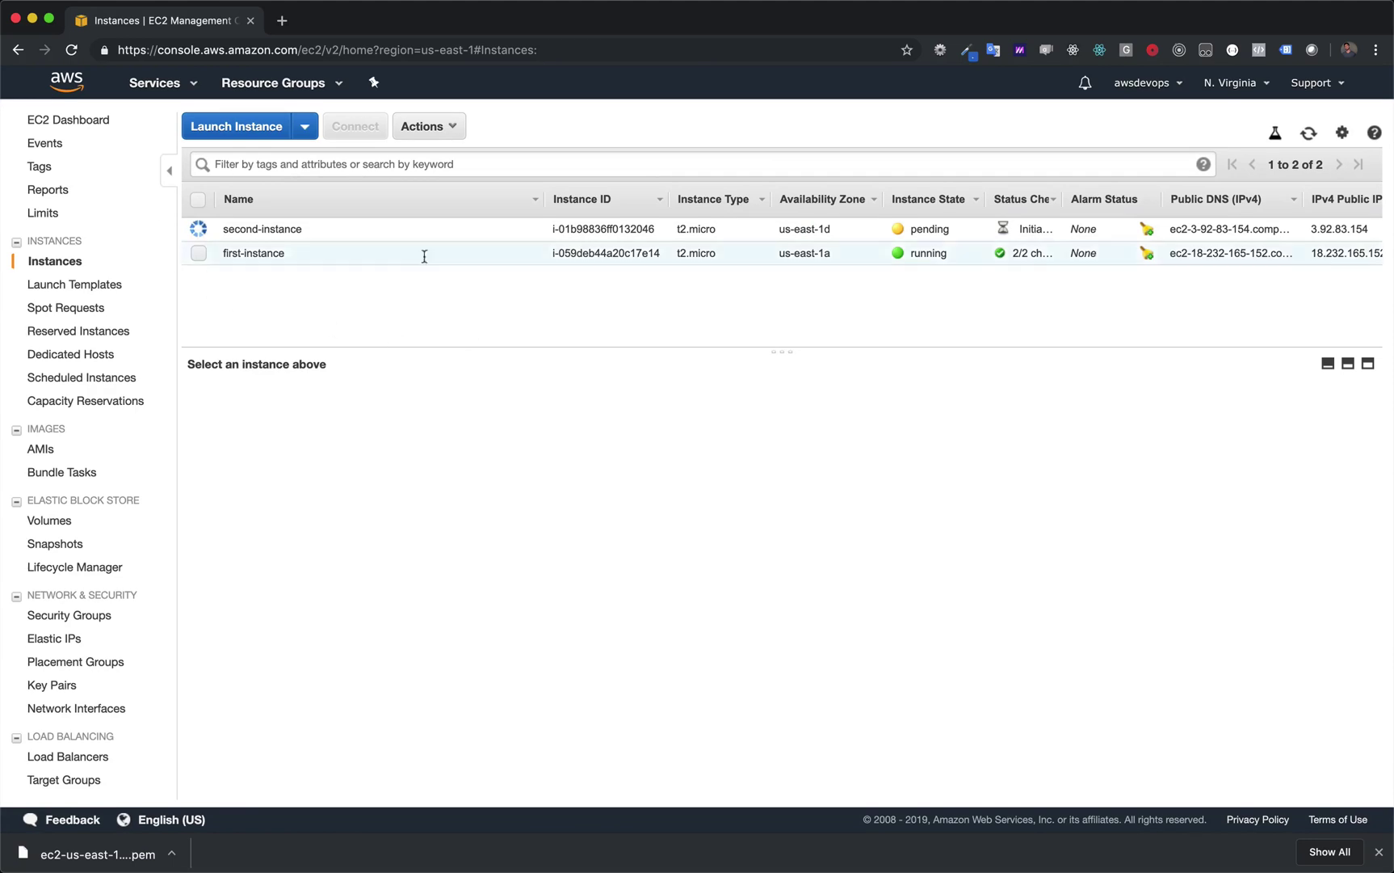
# Switch to the Terminal, exit the open SSH session and clear the screen.
pyautogui.press('super+Tab')
pyautogui.press('super+Tab')
pyautogui.press('super+Tab')
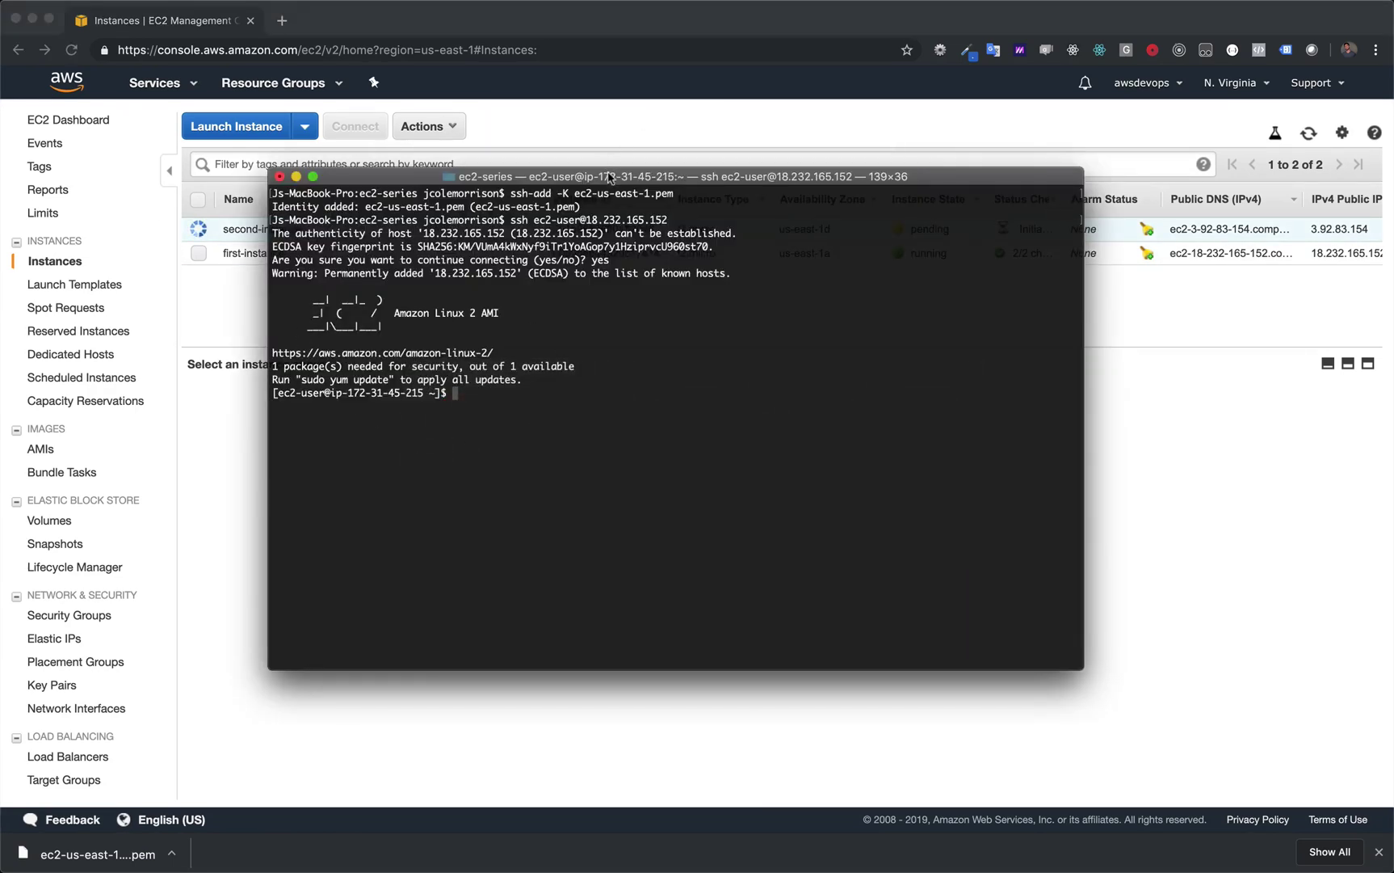
pyautogui.moveTo(610, 178)
pyautogui.mouseDown()
pyautogui.moveTo(627, 166)
pyautogui.moveTo(619, 152)
pyautogui.mouseUp()
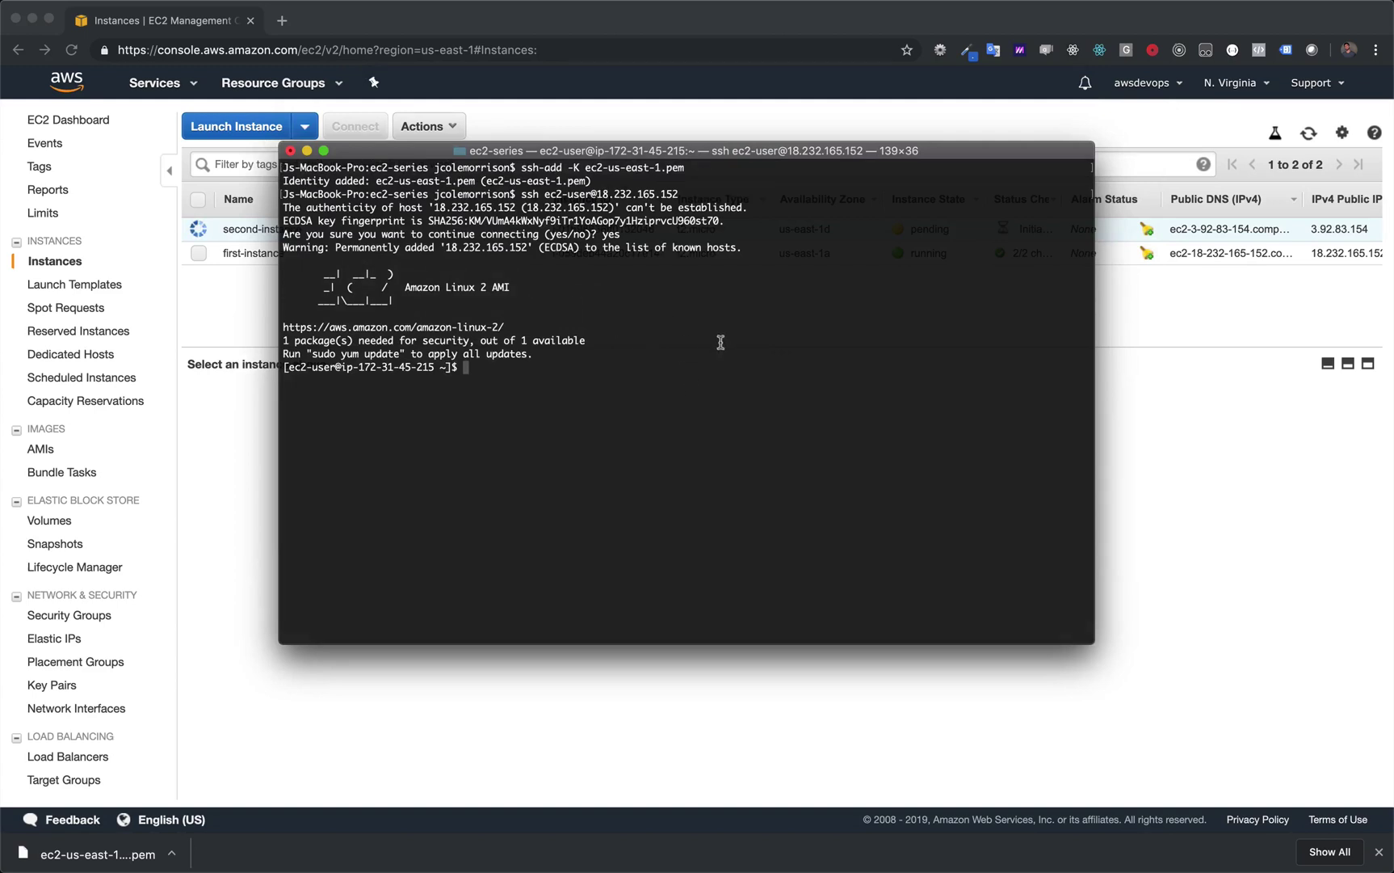
pyautogui.write('exit')
pyautogui.press('Return')
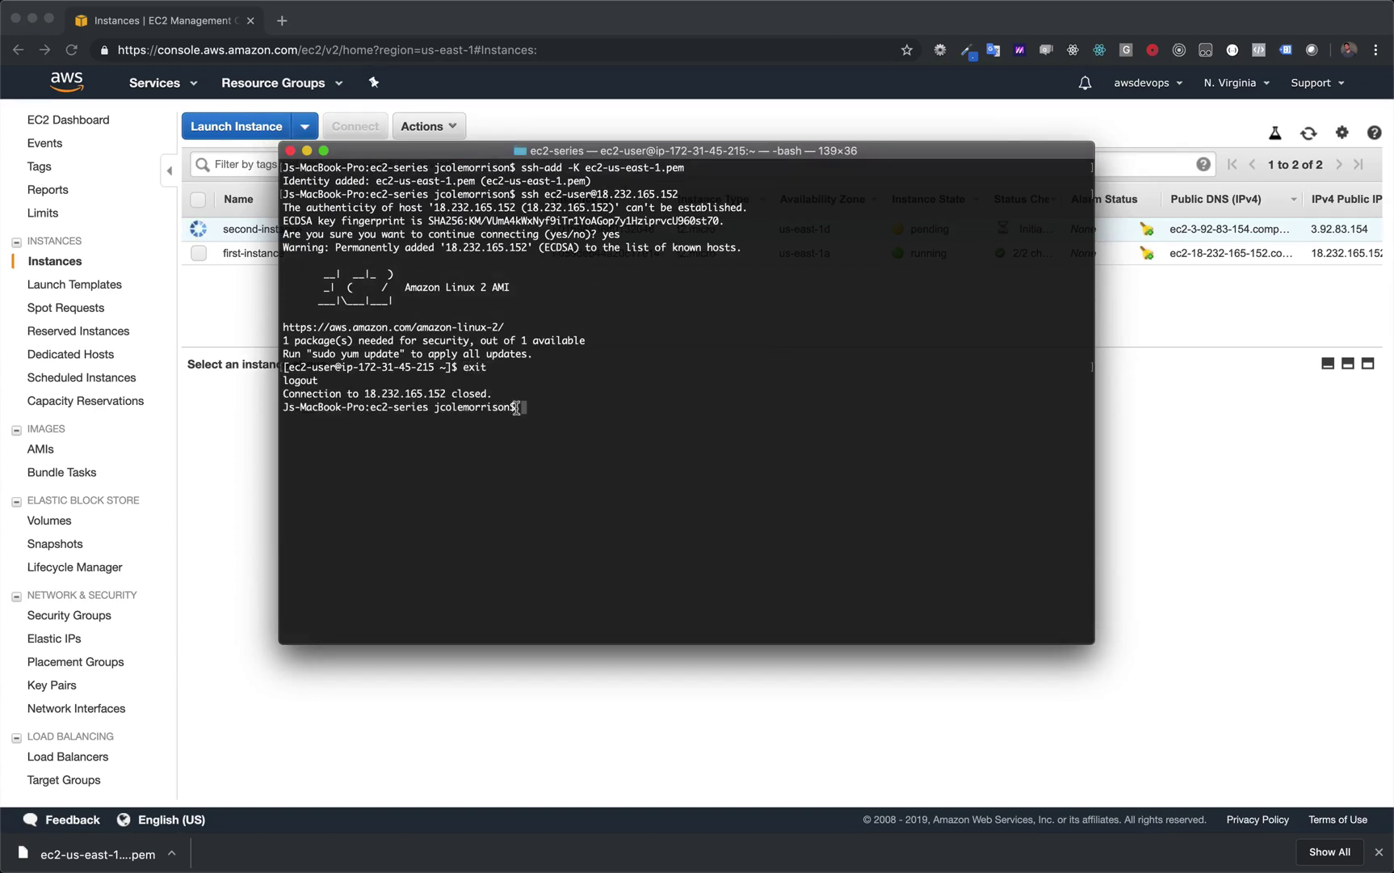
pyautogui.press('super+k')
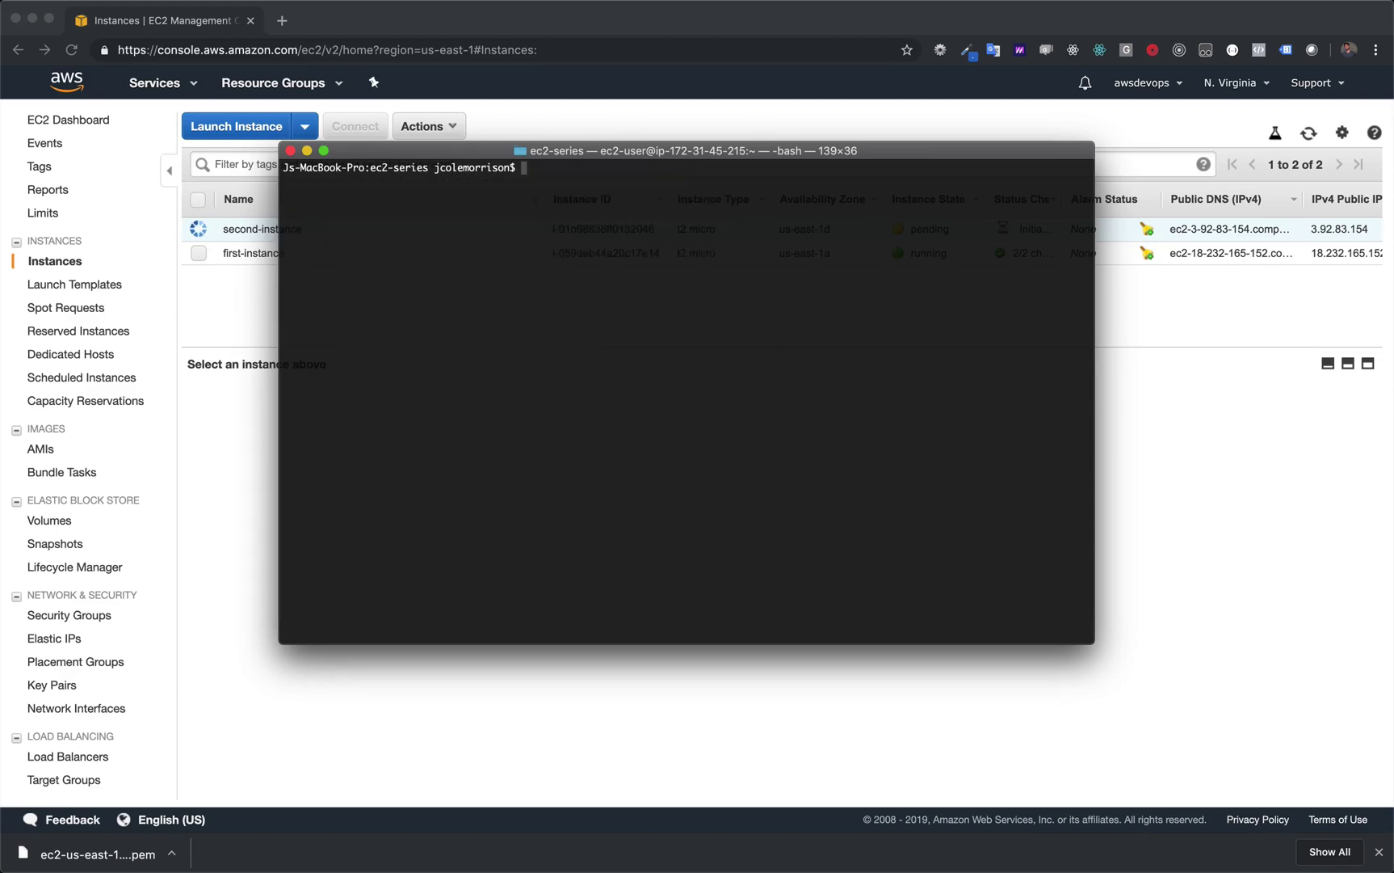
# Move ec2-us-east-1-2.pem from ~/Downloads into the current folder and list the folder's files.
pyautogui.write('mv ~/Downloads/ec2-u')
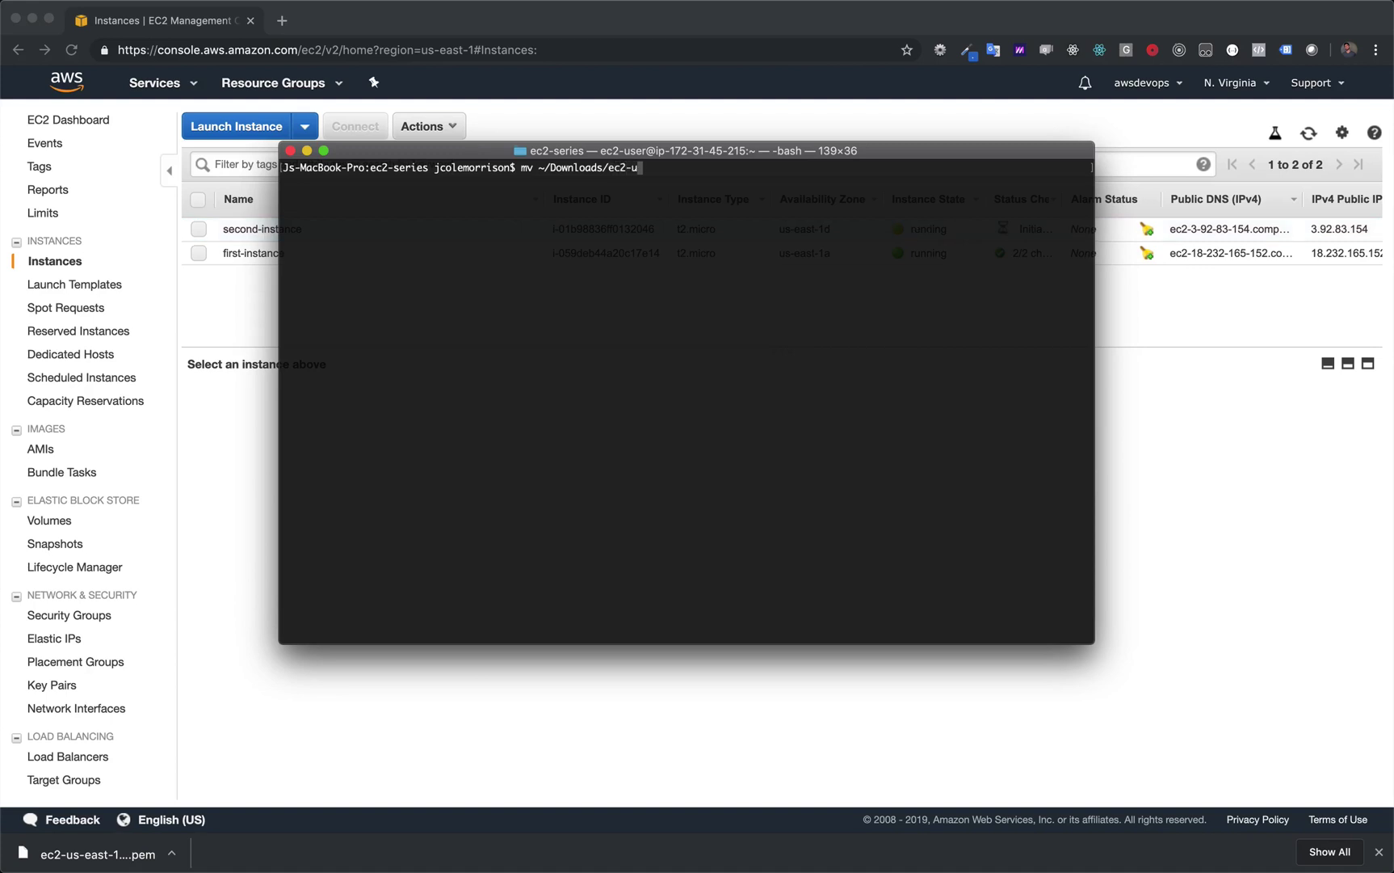
pyautogui.press('Tab')
pyautogui.write('.')
pyautogui.press('Return')
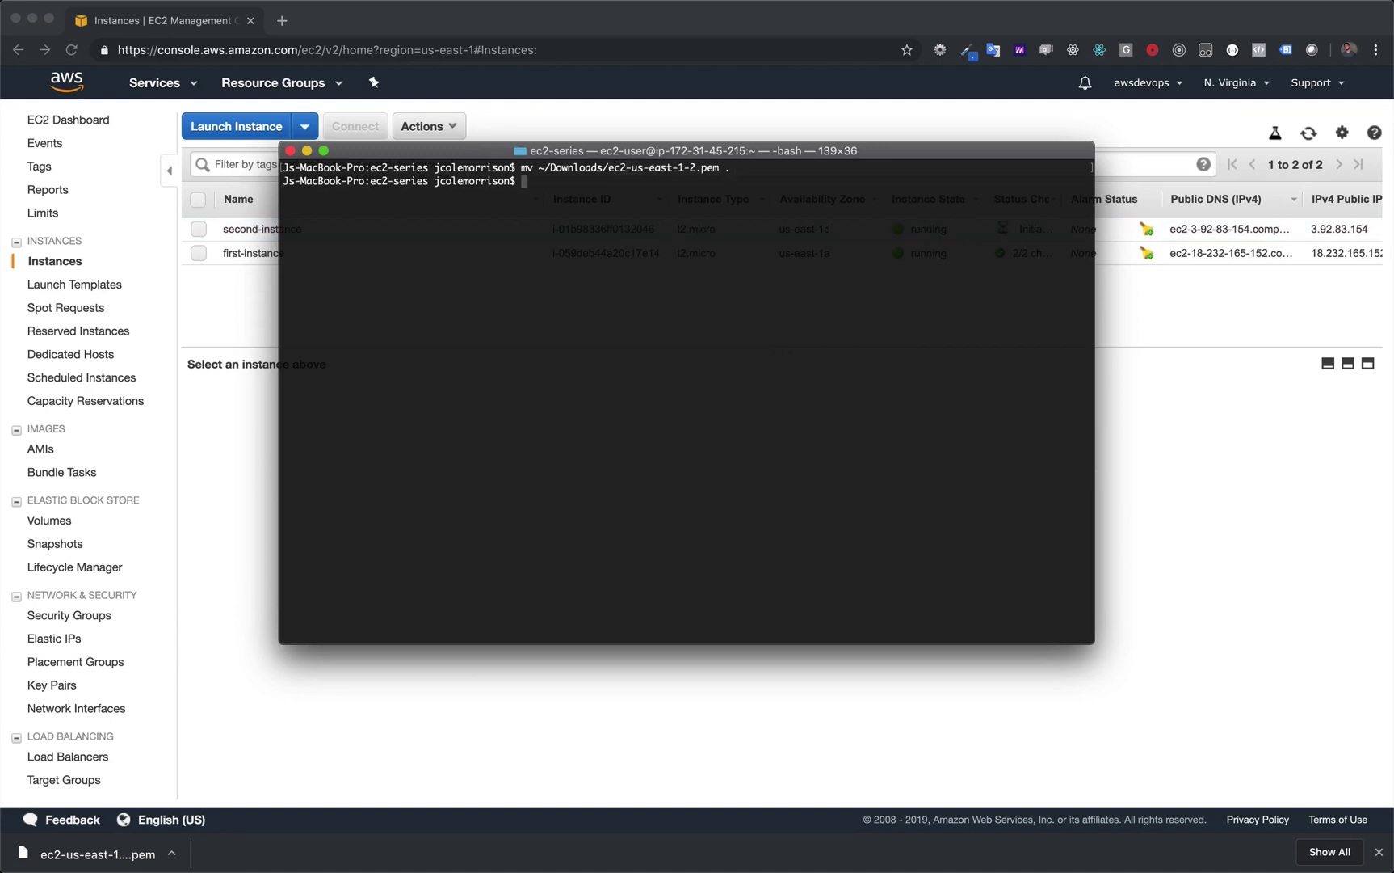
pyautogui.write('ls')
pyautogui.press('Return')
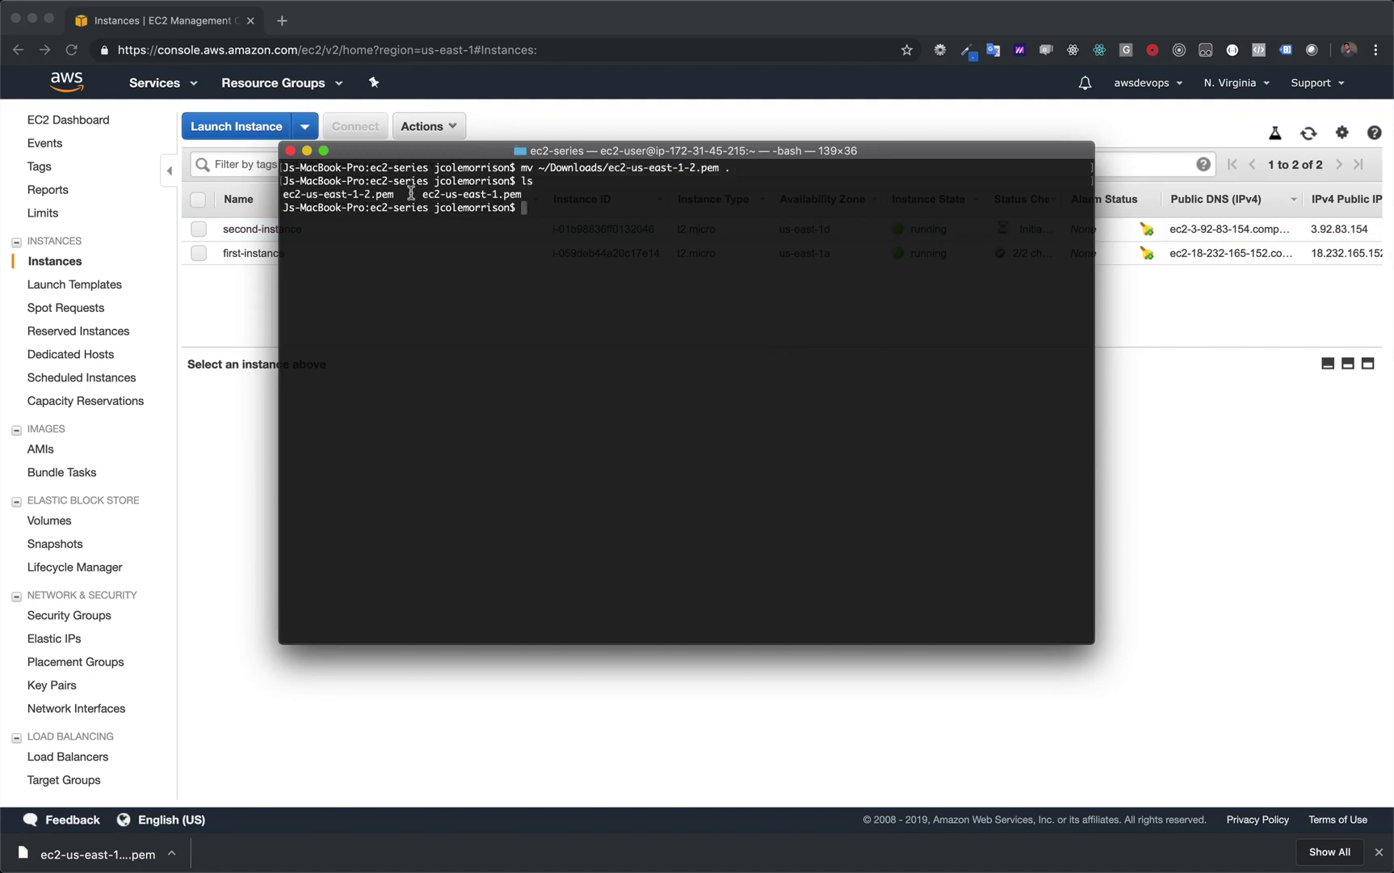
pyautogui.moveTo(422, 195); pyautogui.dragTo(563, 196)
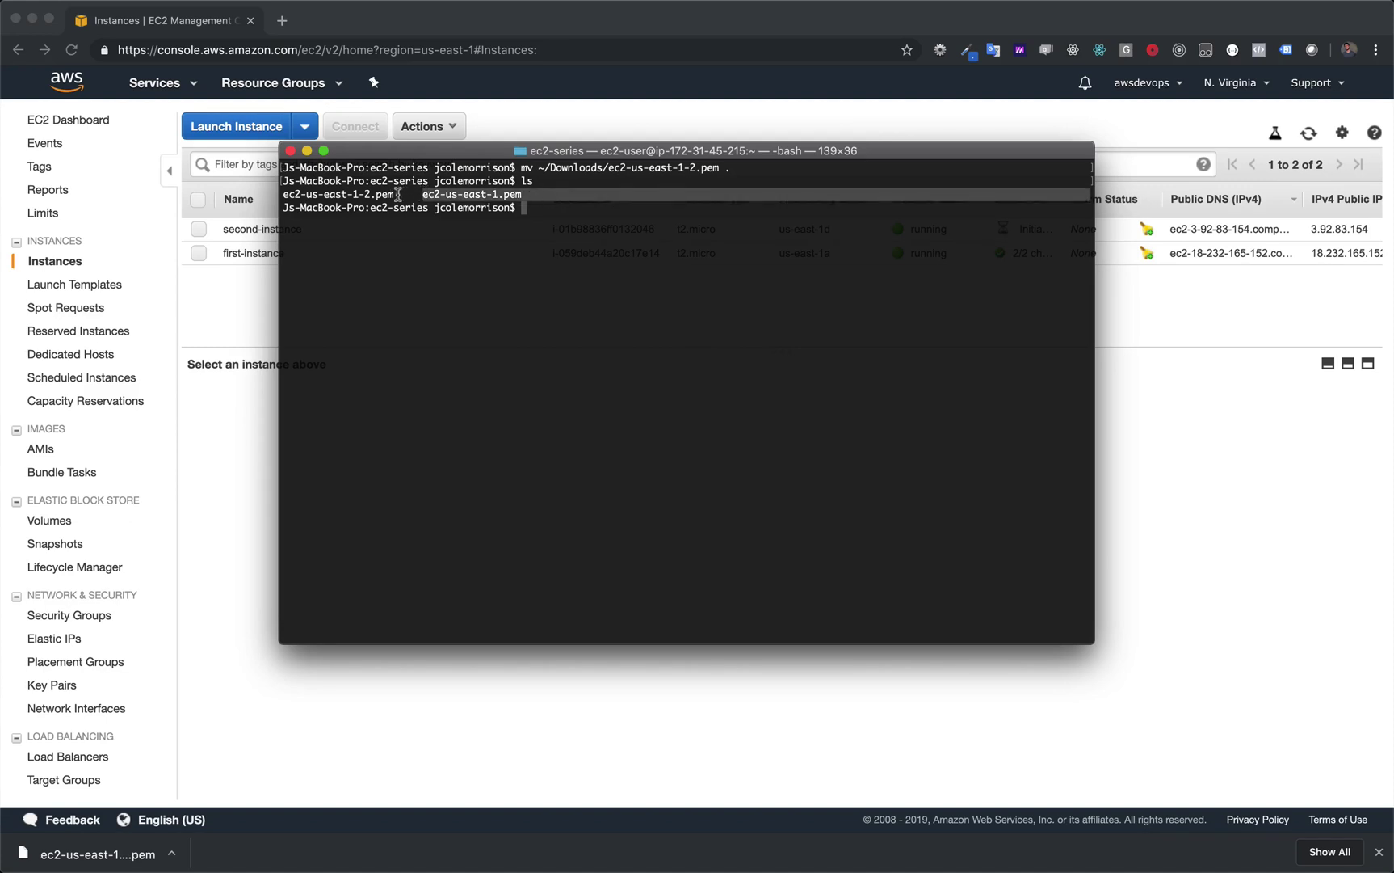
pyautogui.moveTo(397, 195); pyautogui.dragTo(283, 196)
pyautogui.click(665, 198)
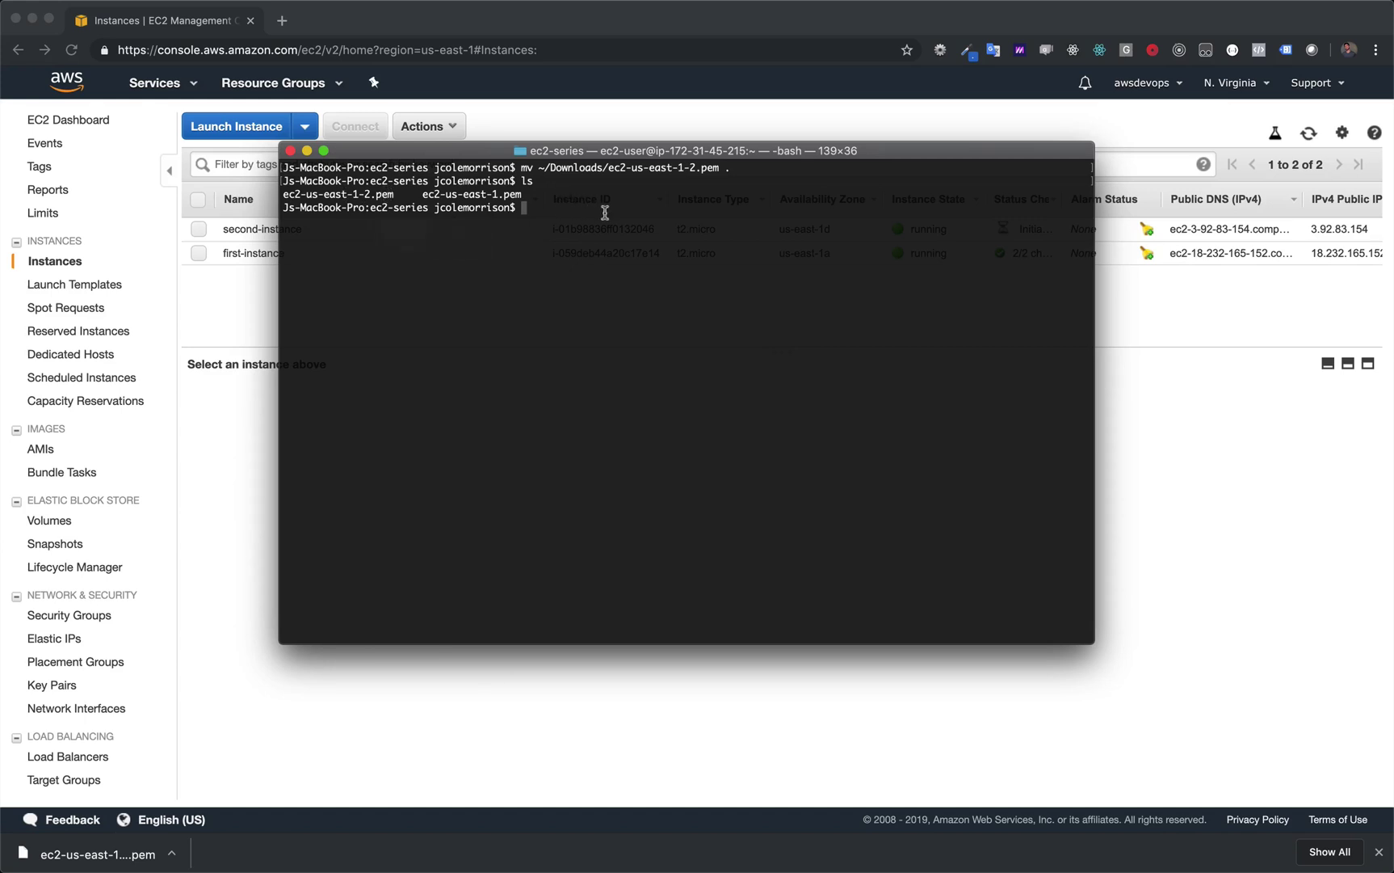
# List all files in long format with ls -la and examine the permissions of ec2-us-east-1.pem.
pyautogui.write('ls -la')
pyautogui.press('Return')
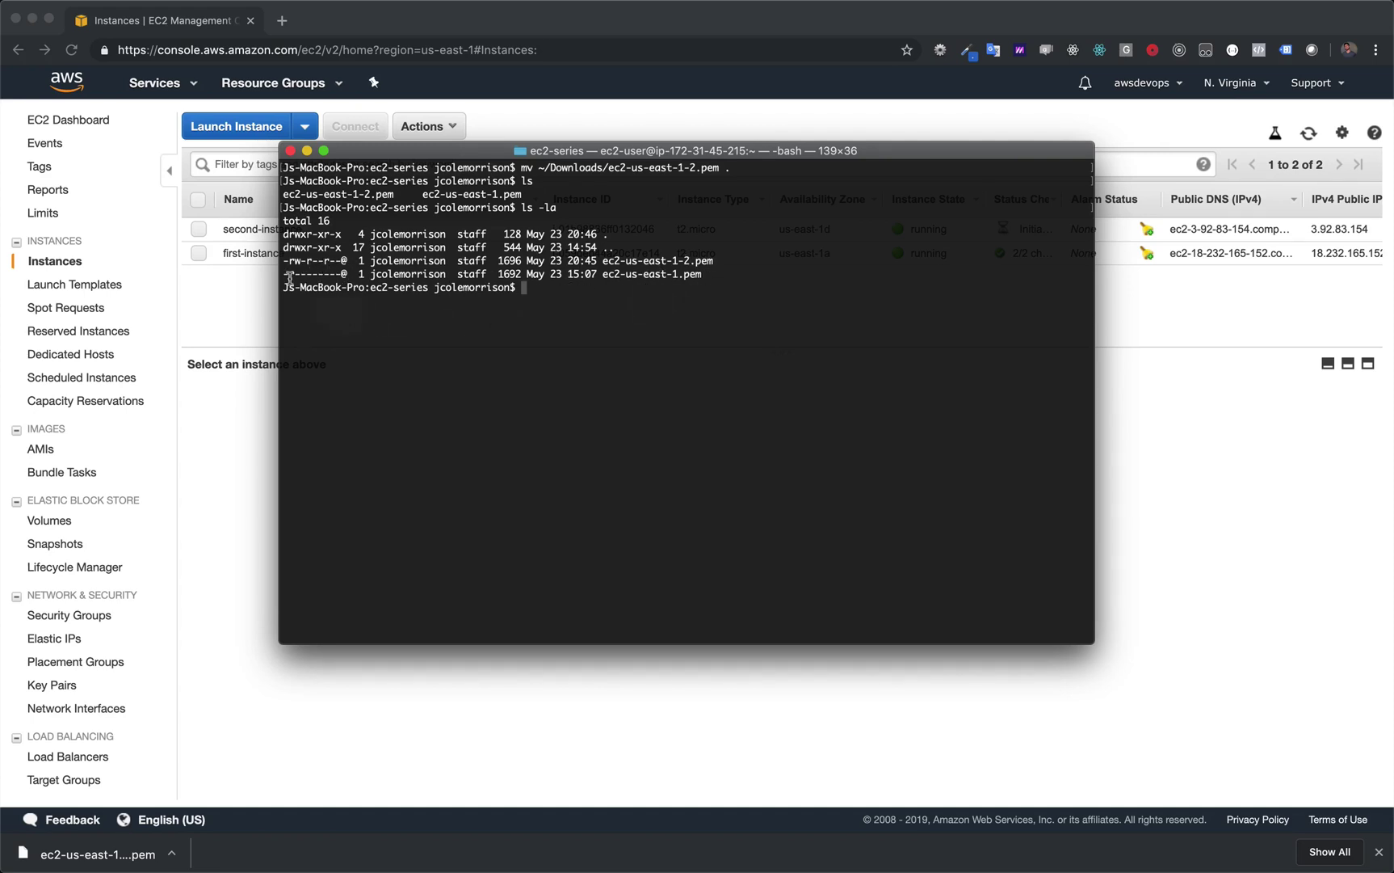
pyautogui.moveTo(284, 274); pyautogui.dragTo(343, 275)
pyautogui.click(320, 273)
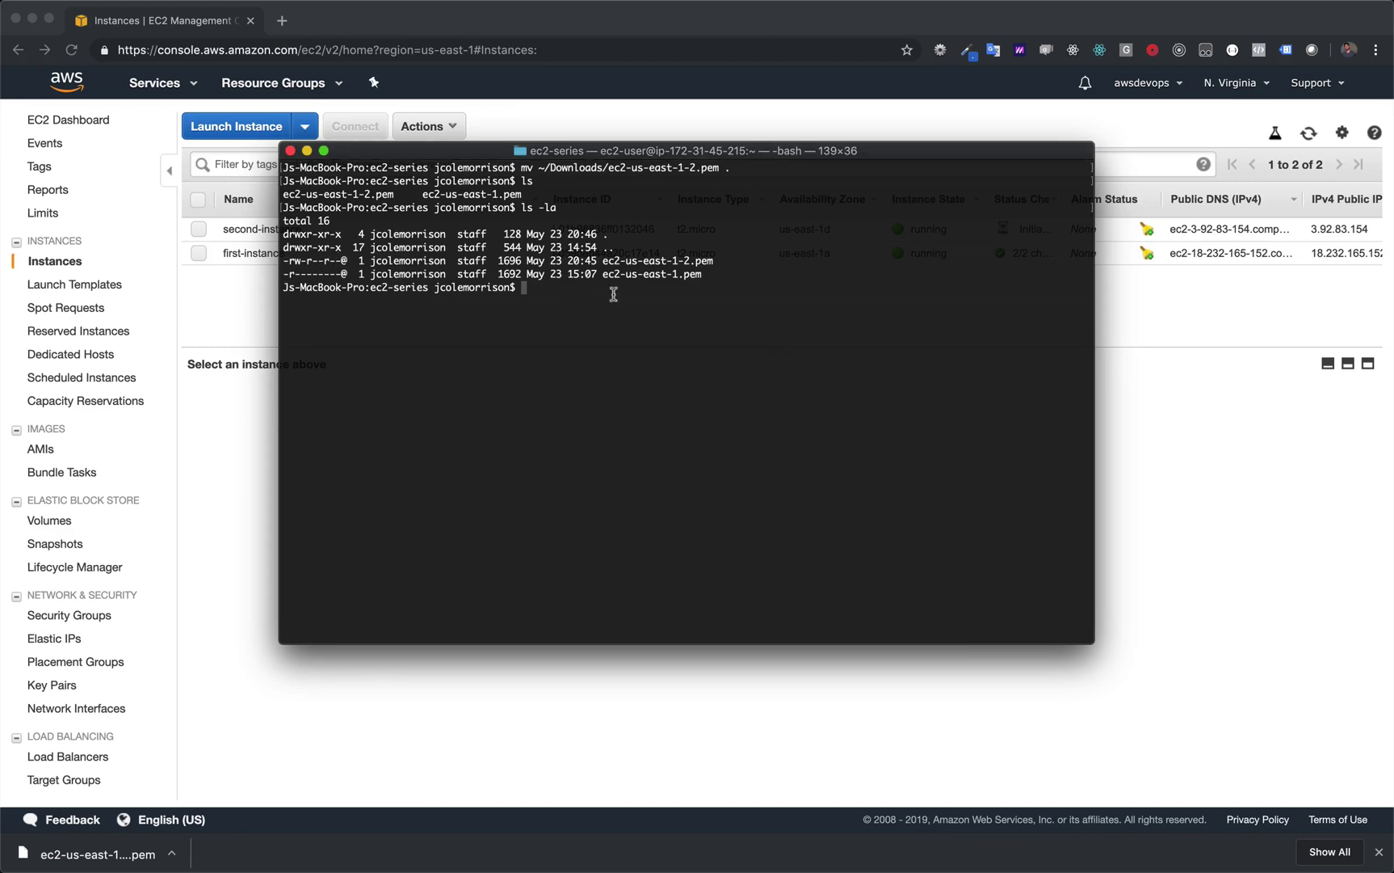
# Set the permissions of ec2-us-east-1-2.pem to 400 with chmod.
pyautogui.write('chm')
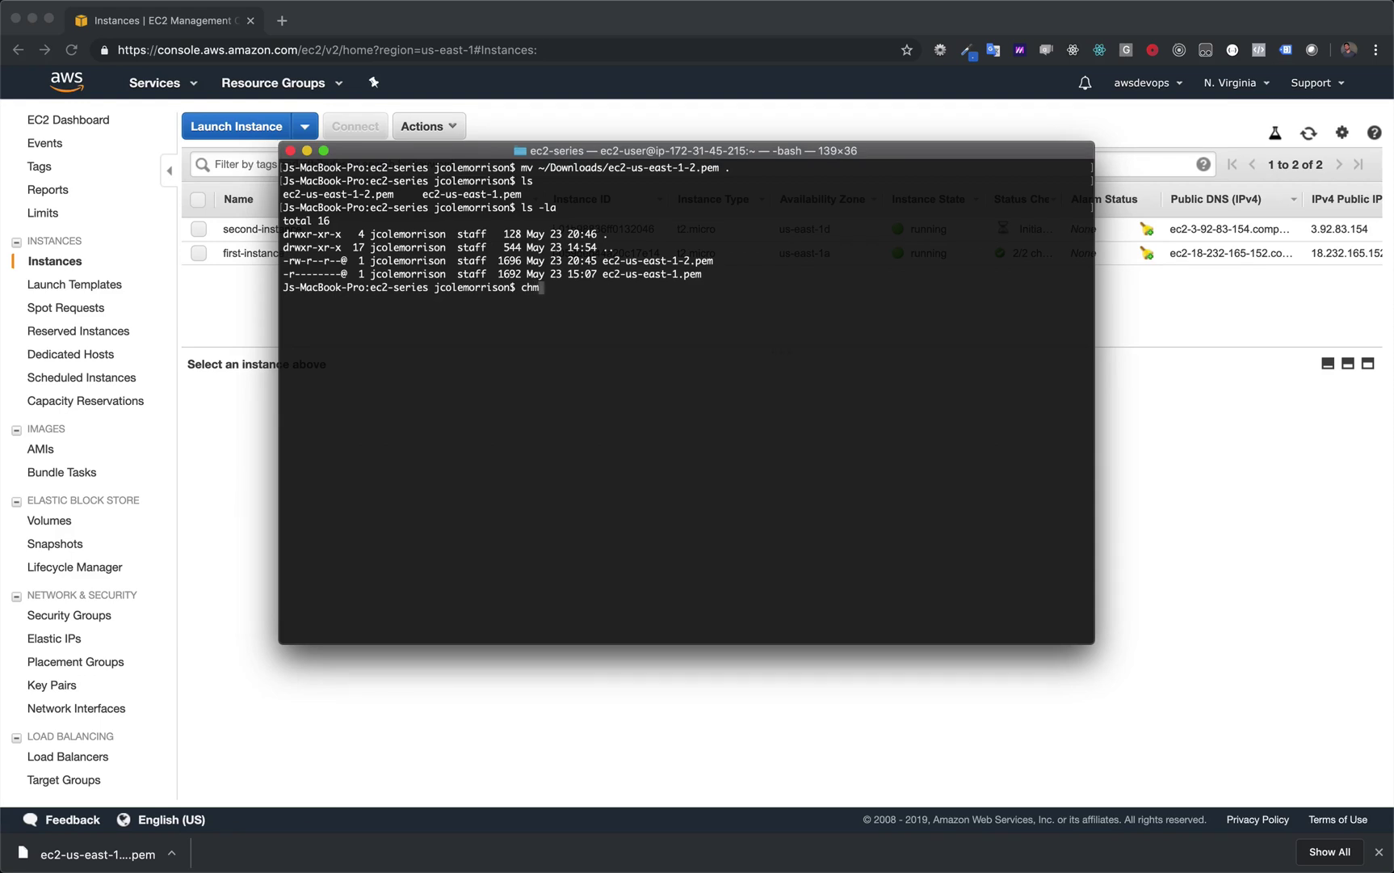
pyautogui.write('od 400 ec2')
pyautogui.press('Tab')
pyautogui.write('-2')
pyautogui.press('Tab')
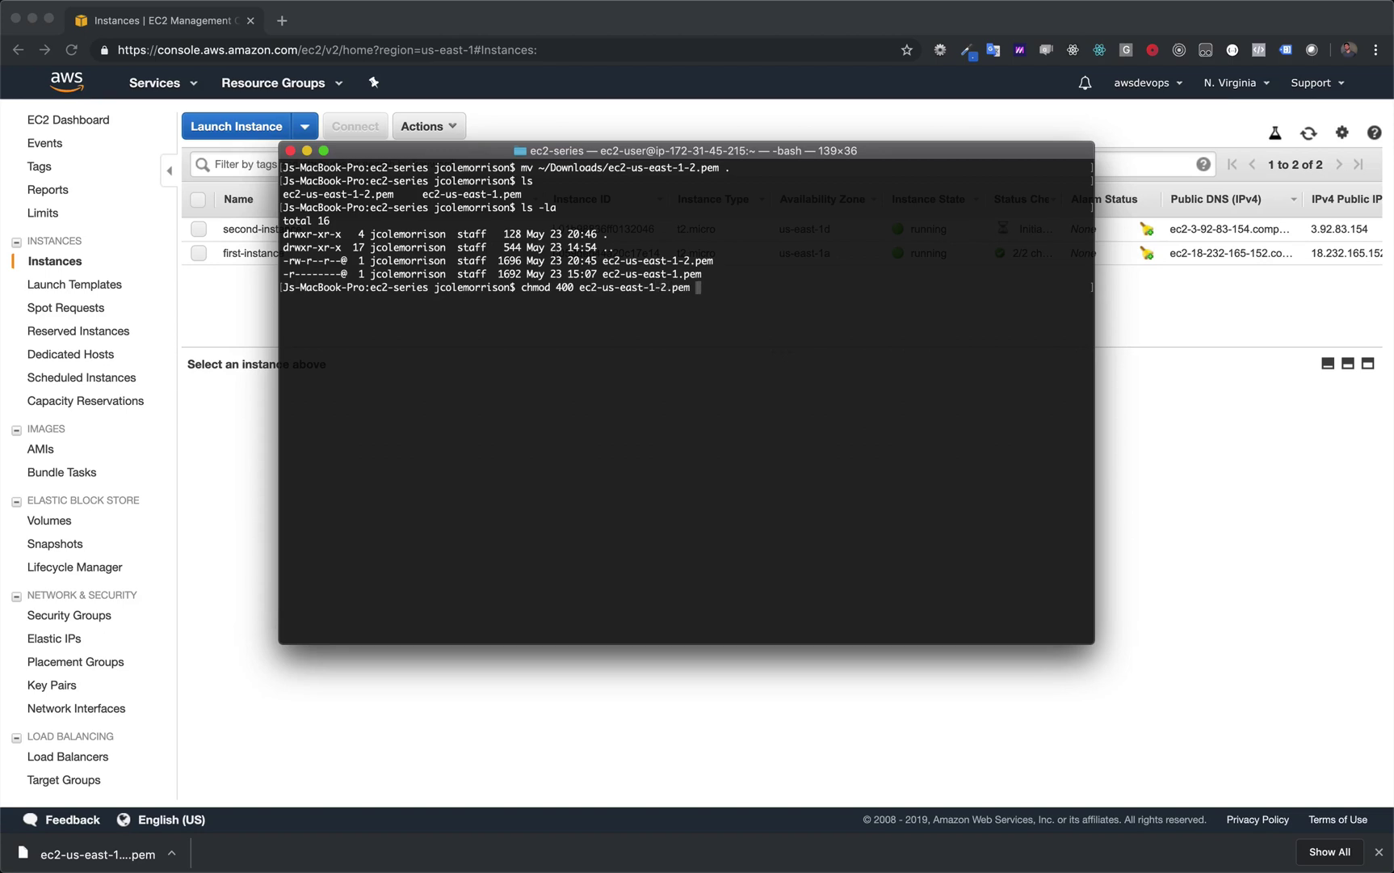
pyautogui.press('Return')
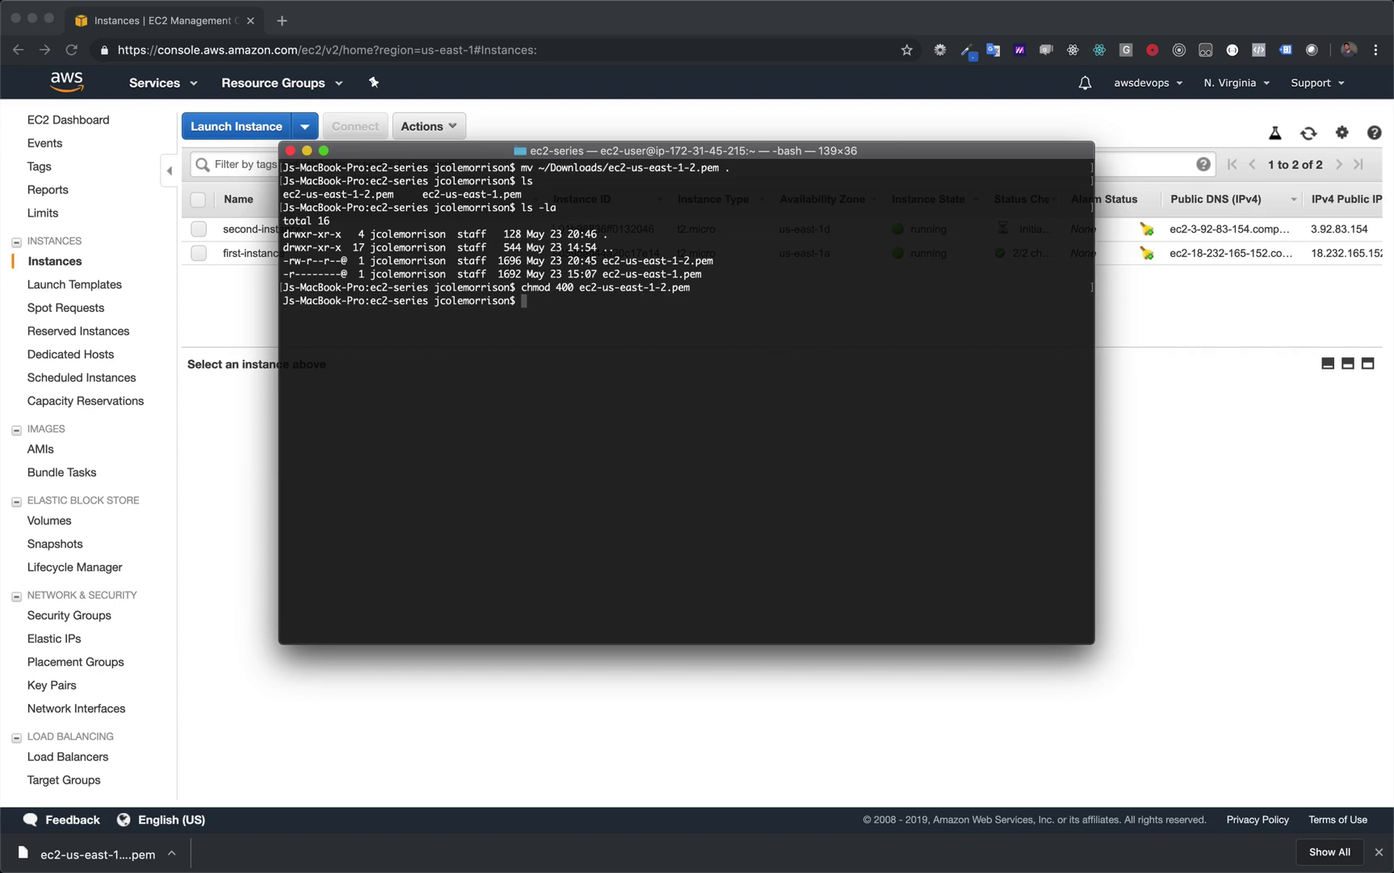
# Add ec2-us-east-1-2.pem to the SSH agent and keychain with ssh-add -K.
pyautogui.write('ssh-add -K ec2')
pyautogui.press('Tab')
pyautogui.write('-2')
pyautogui.press('Tab')
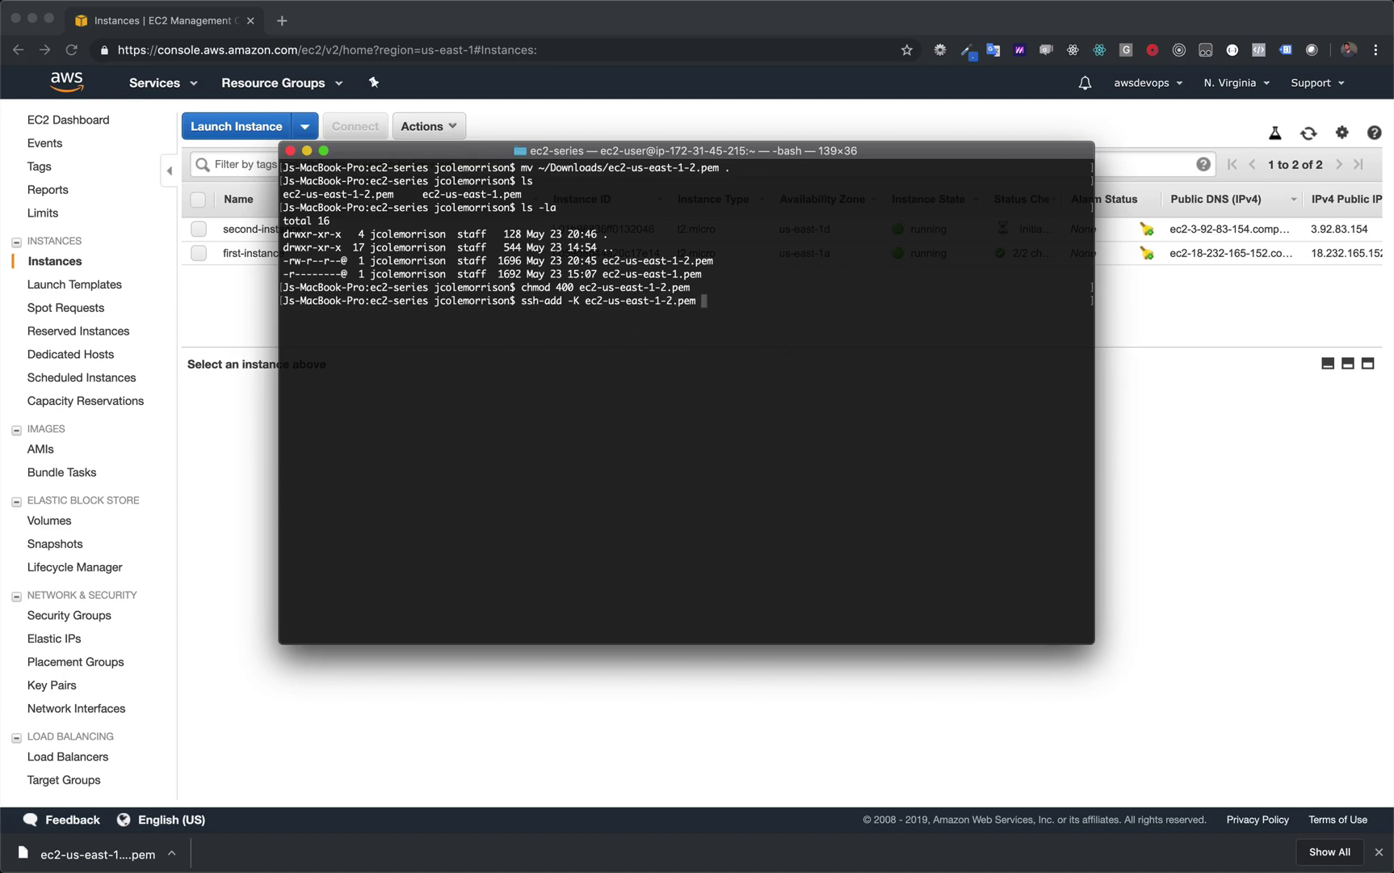
pyautogui.press('Left')
pyautogui.press('Left')
pyautogui.press('Left')
pyautogui.press('Left')
pyautogui.press('Left')
pyautogui.press('Left')
pyautogui.press('Left')
pyautogui.press('Left')
pyautogui.press('Left')
pyautogui.press('Left')
pyautogui.press('Left')
pyautogui.press('Left')
pyautogui.press('Left')
pyautogui.press('Left')
pyautogui.press('Left')
pyautogui.press('Left')
pyautogui.press('Left')
pyautogui.press('Left')
pyautogui.press('Left')
pyautogui.press('BackSpace')
pyautogui.press('BackSpace')
pyautogui.press('BackSpace')
pyautogui.write('-K')
pyautogui.press('Right')
pyautogui.press('Right')
pyautogui.press('Right')
pyautogui.press('Right')
pyautogui.press('Right')
pyautogui.press('Right')
pyautogui.press('Right')
pyautogui.press('Right')
pyautogui.press('Right')
pyautogui.press('Right')
pyautogui.press('Right')
pyautogui.press('Right')
pyautogui.press('Right')
pyautogui.press('Right')
pyautogui.press('Right')
pyautogui.press('Right')
pyautogui.press('Right')
pyautogui.press('Right')
pyautogui.press('Right')
pyautogui.press('Return')
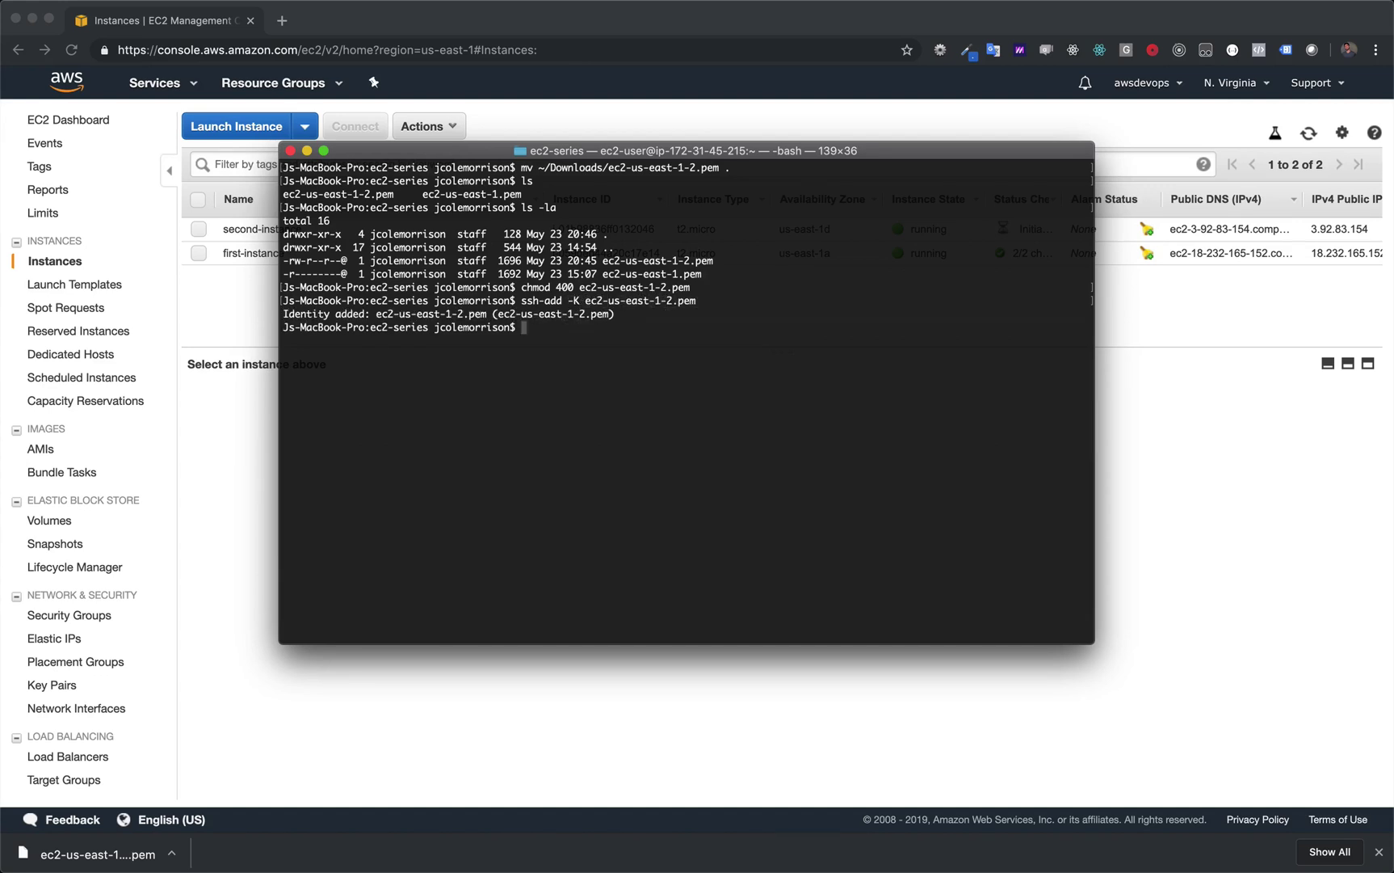
pyautogui.write('l')
pyautogui.press('BackSpace')
# Switch to the EC2 console in the browser, select second-instance, sort by status checks and copy its Public DNS (IPv4) address.
pyautogui.press('super+Tab')
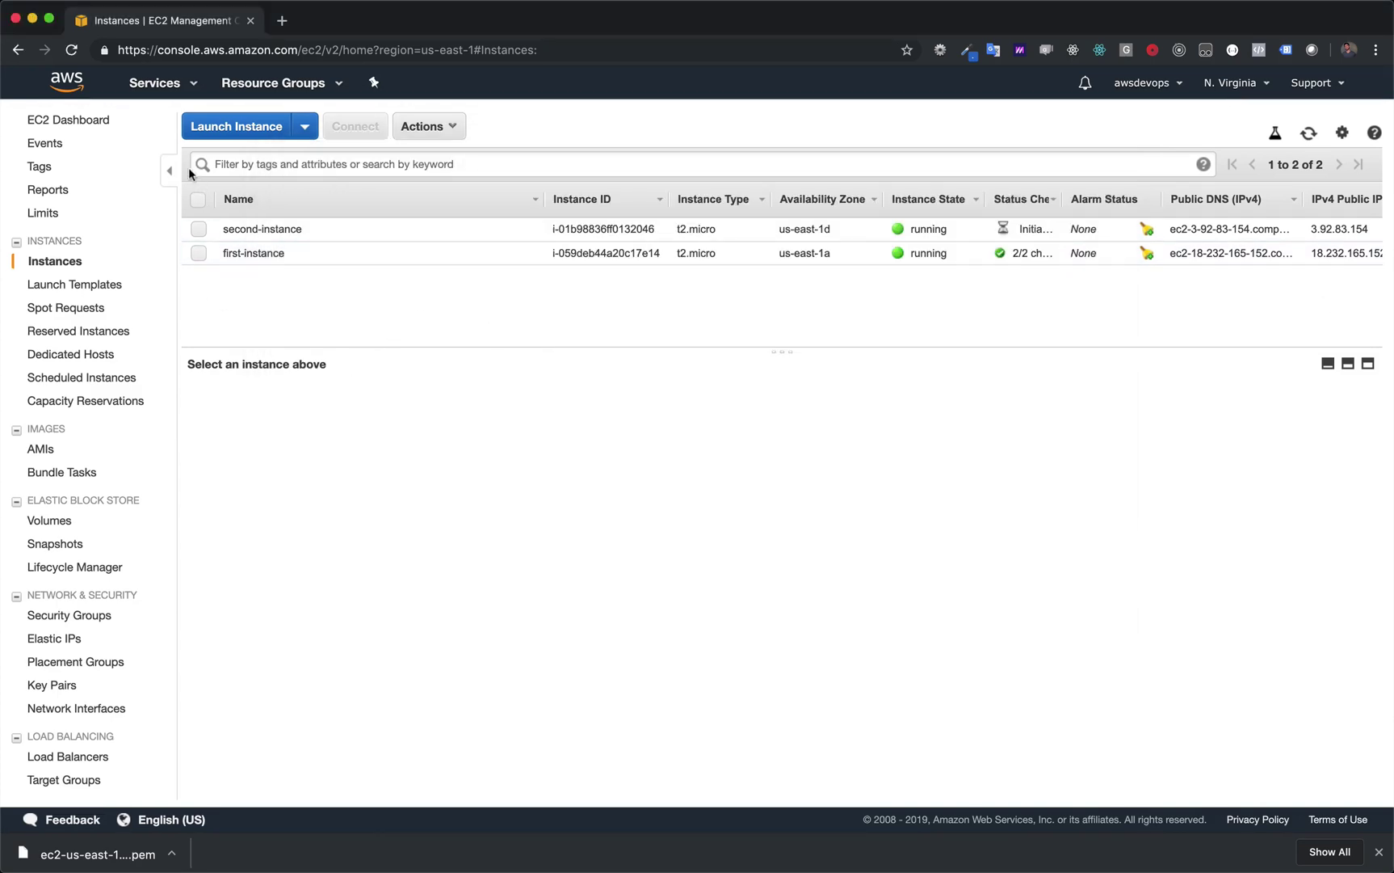
pyautogui.click(199, 229)
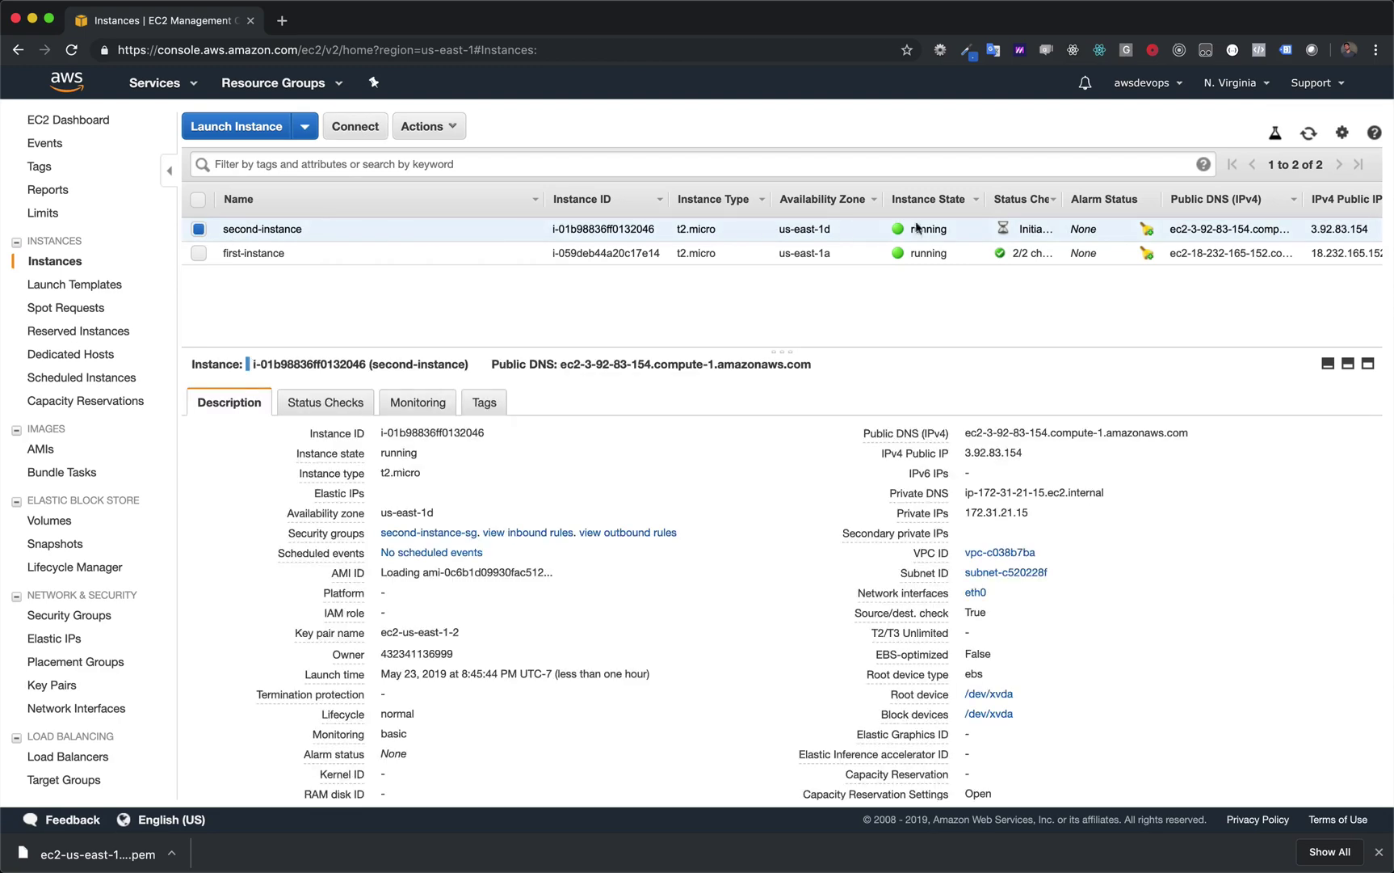
pyautogui.click(1064, 206)
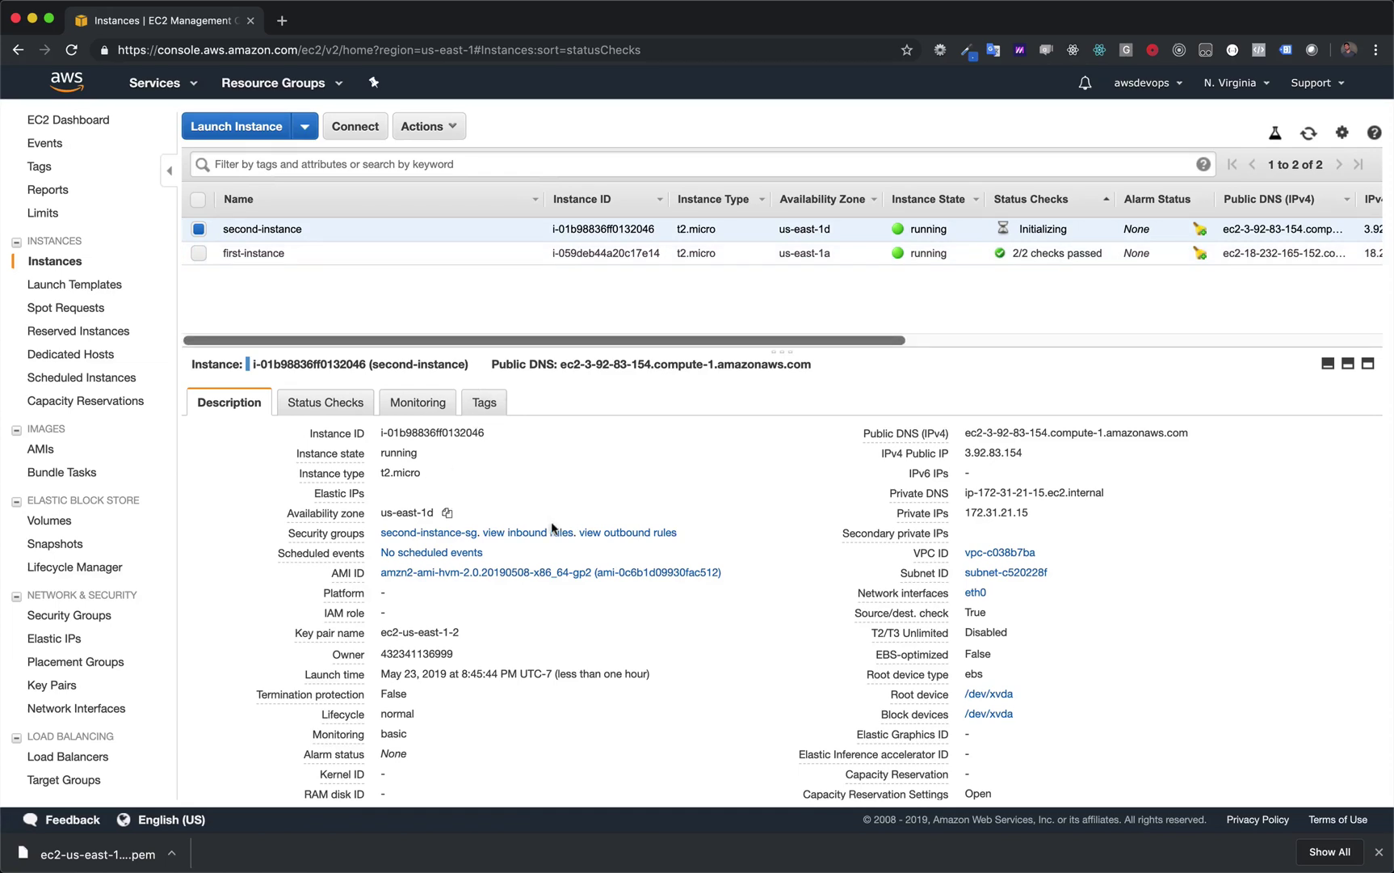
pyautogui.click(1037, 453)
pyautogui.moveTo(1189, 432); pyautogui.dragTo(968, 428)
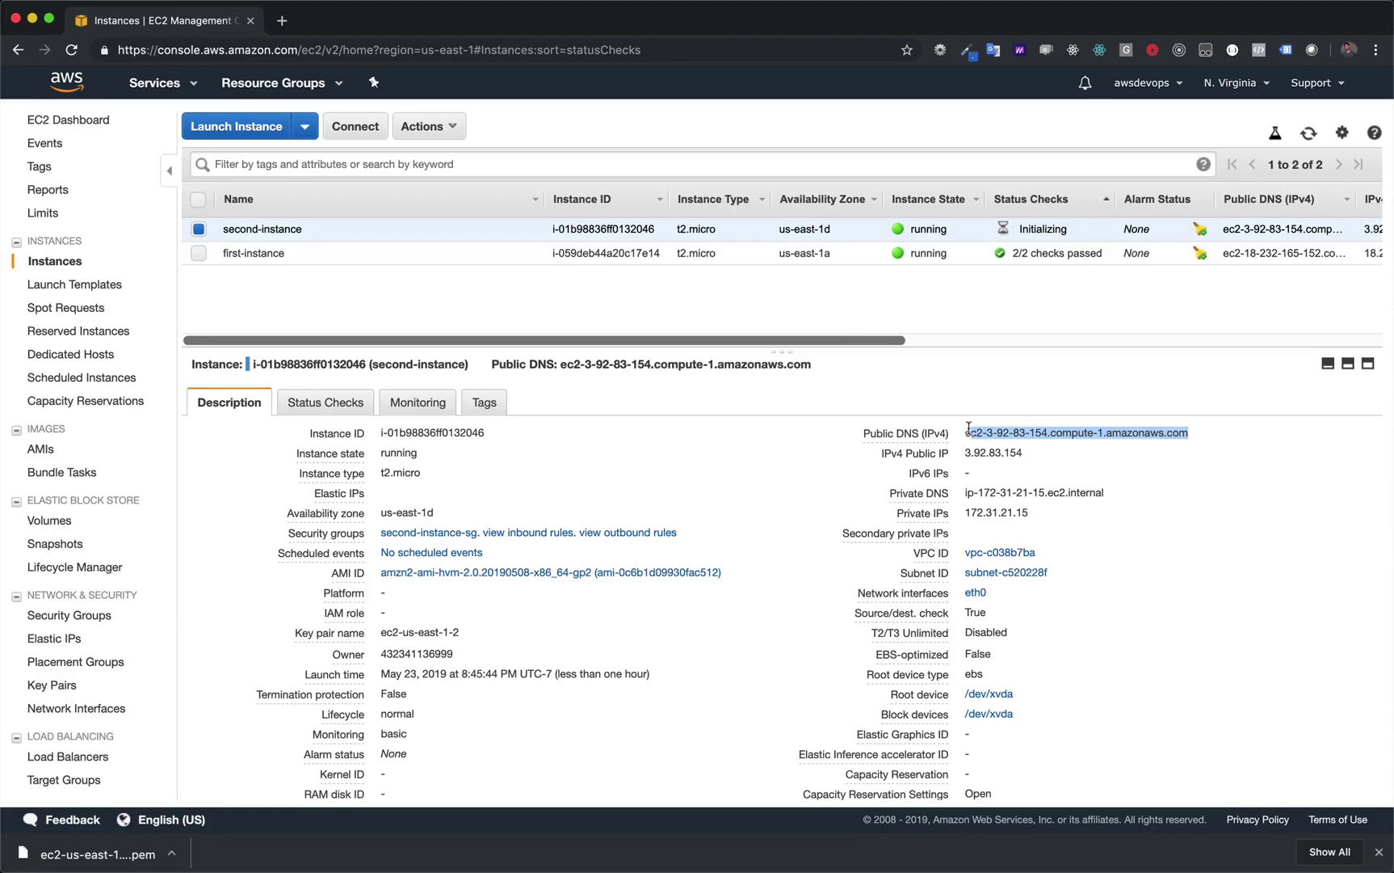
pyautogui.press('super+Tab')
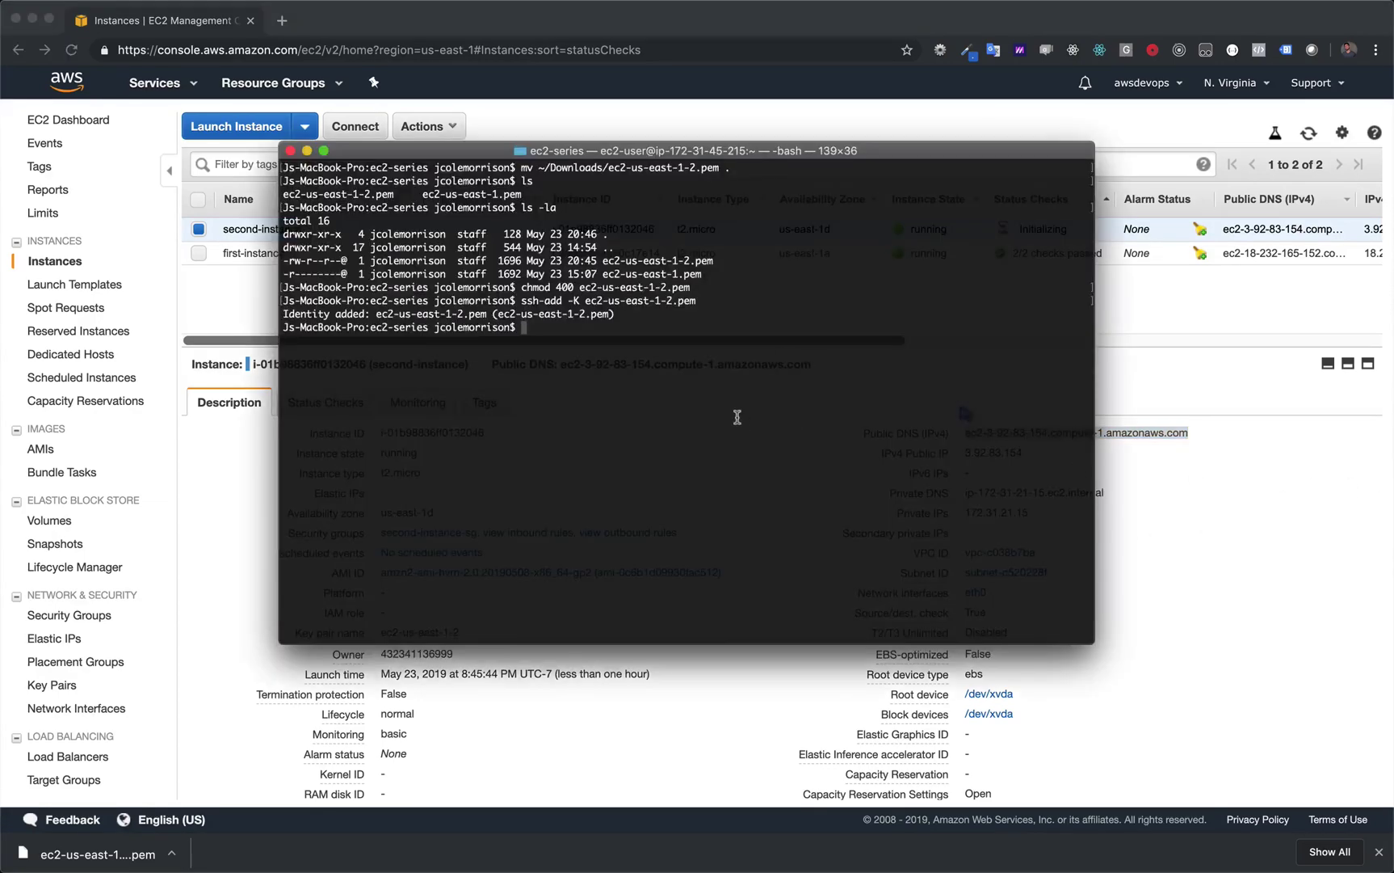
pyautogui.write('ssh ec2-user')
pyautogui.write('@')
pyautogui.press('super+v')
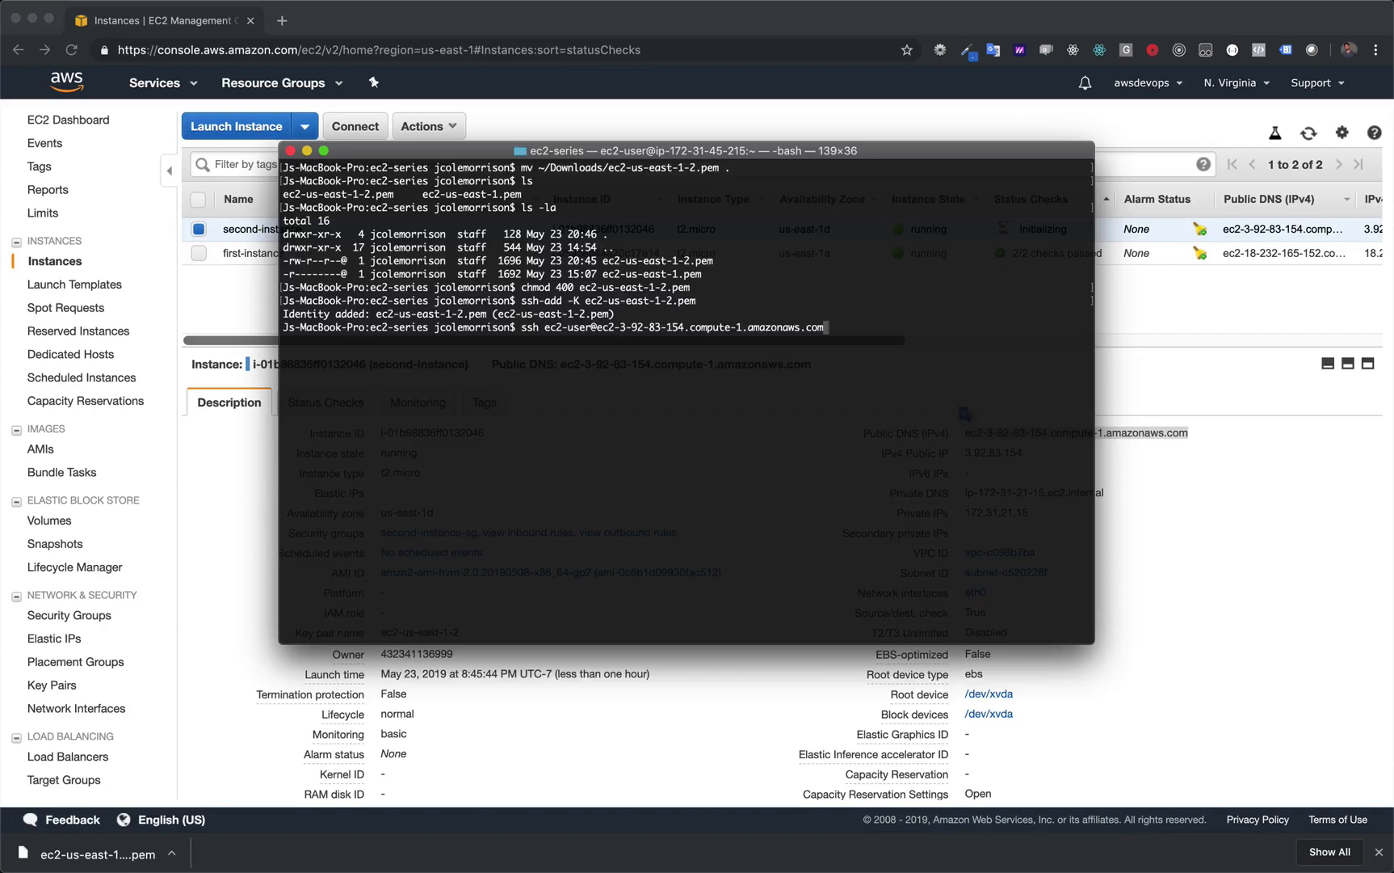
pyautogui.press('Return')
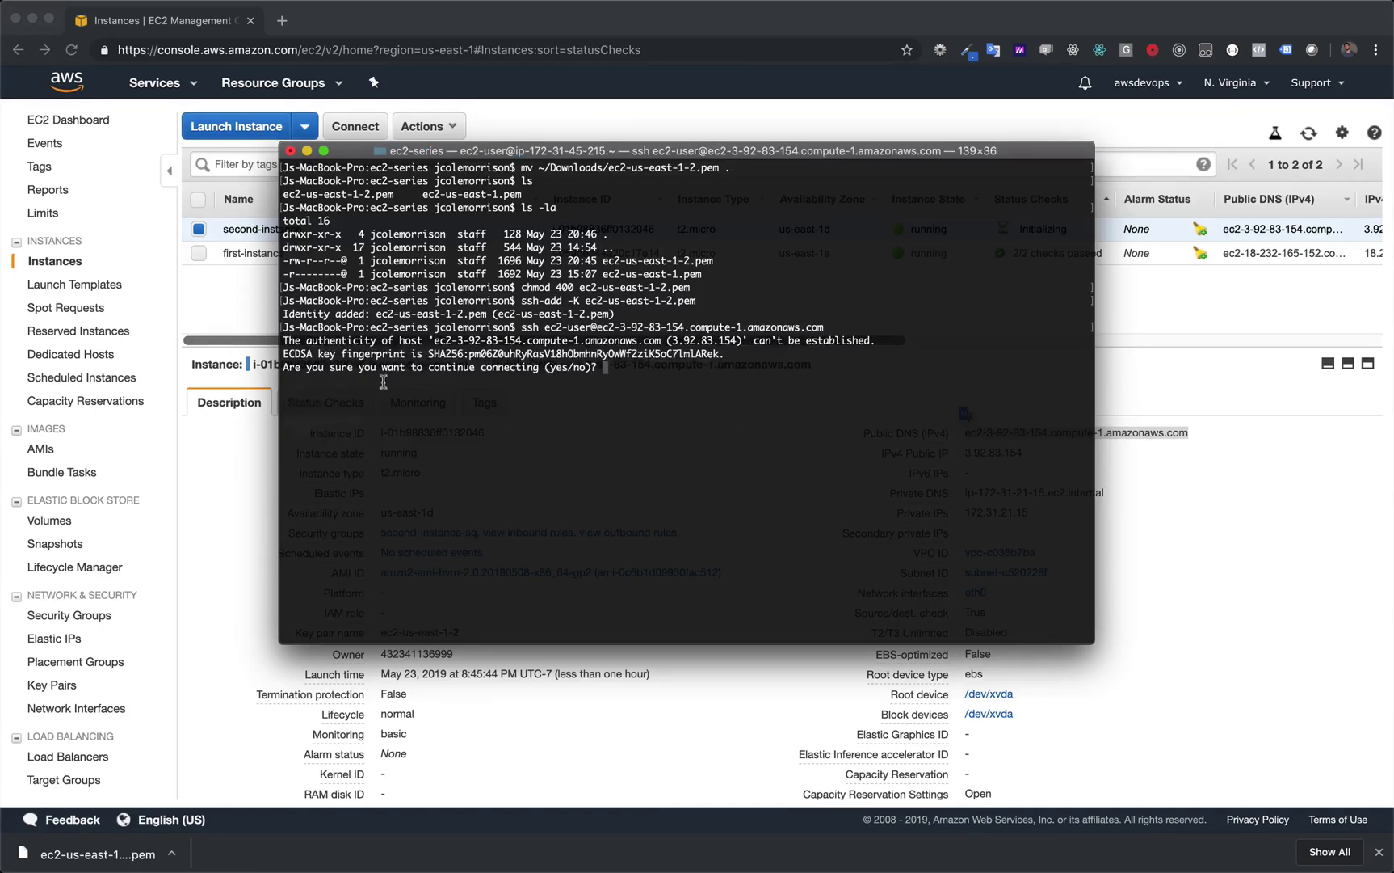
pyautogui.write('yes')
pyautogui.press('Return')
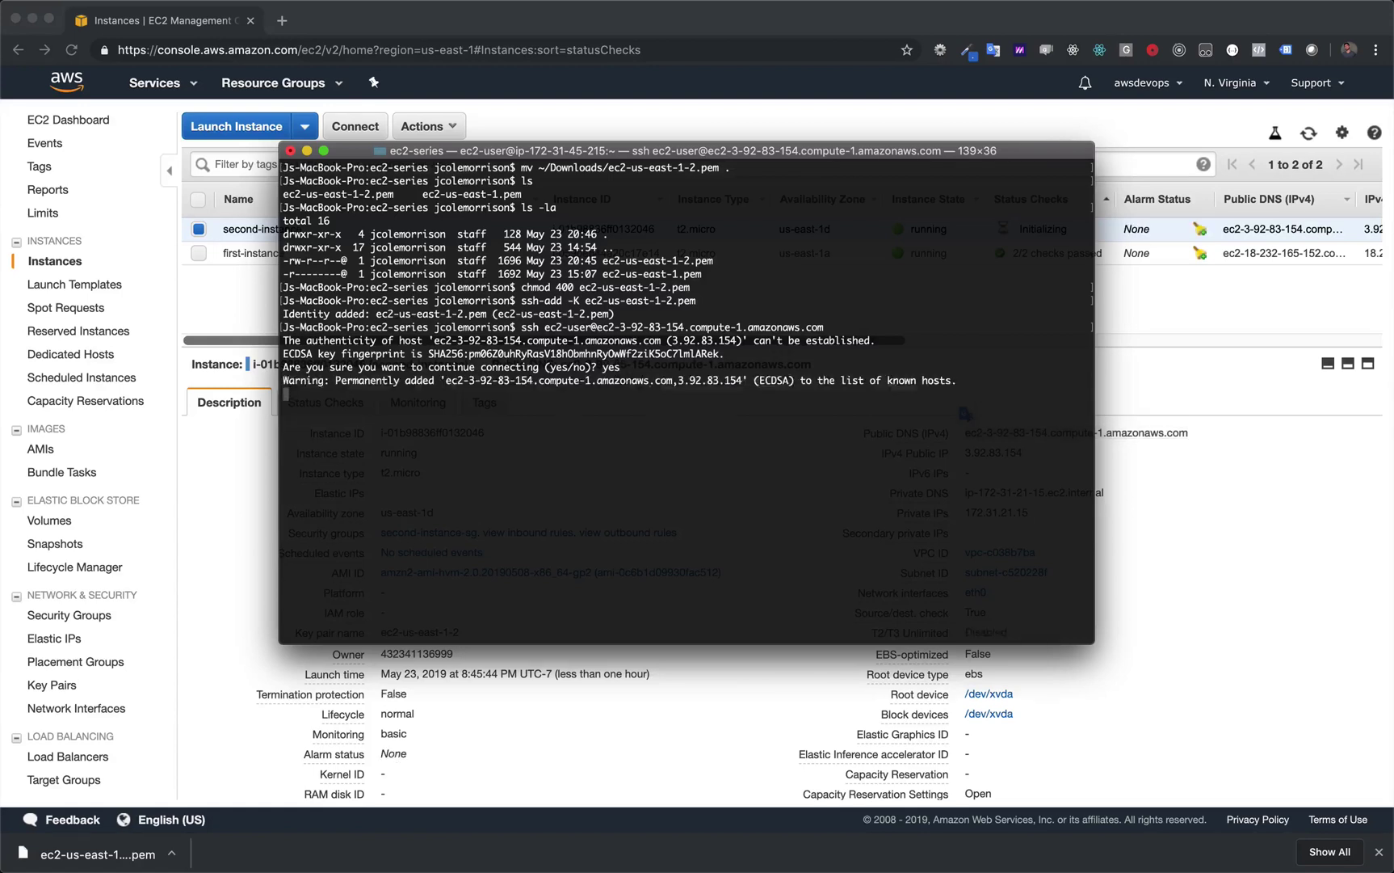